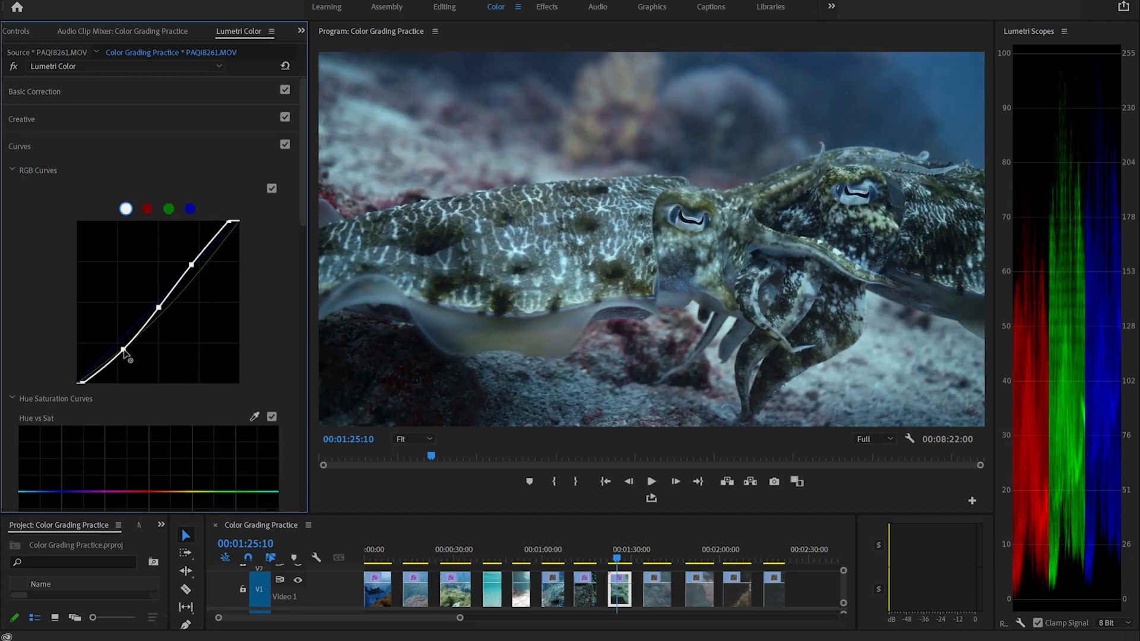
drag(303, 181, 258, 291)
click(254, 191)
click(602, 265)
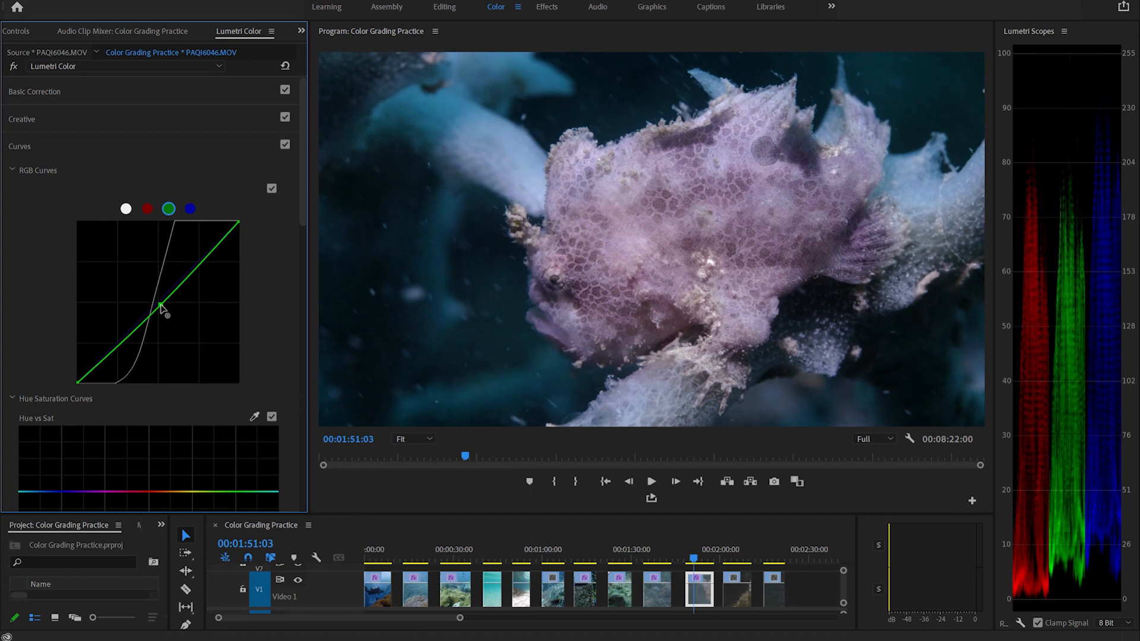
drag(303, 237, 301, 283)
drag(101, 333, 107, 356)
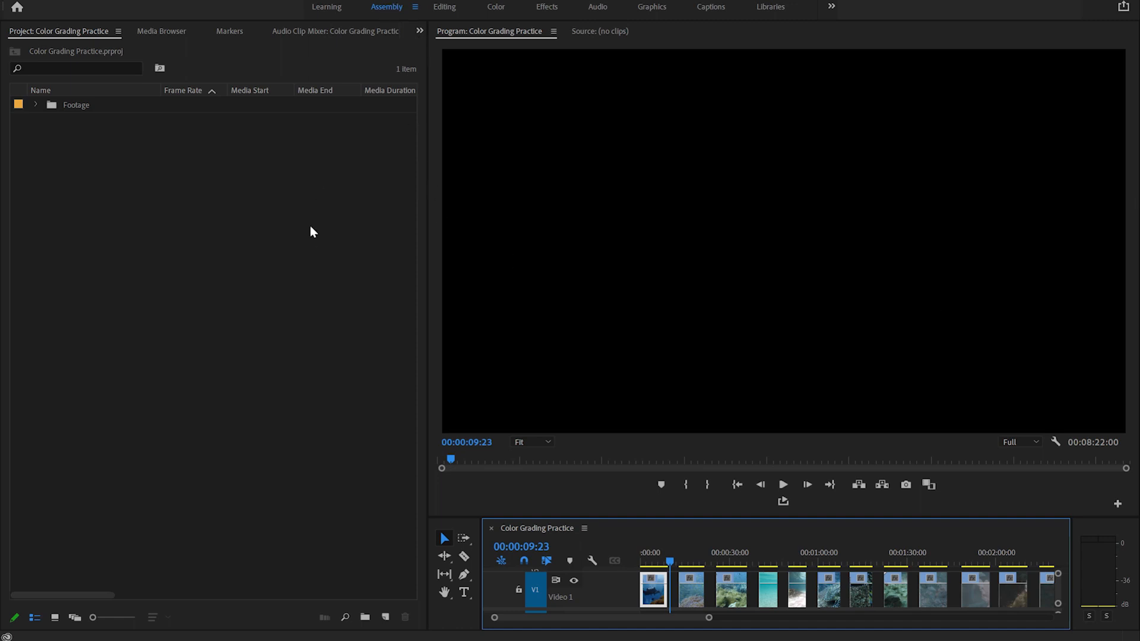
Switch to the Color workspace, dock Lumetri Scopes in Lumetri Color's panel group, and move Lumetri Color beside the Audio Clip Mixer.
click(496, 8)
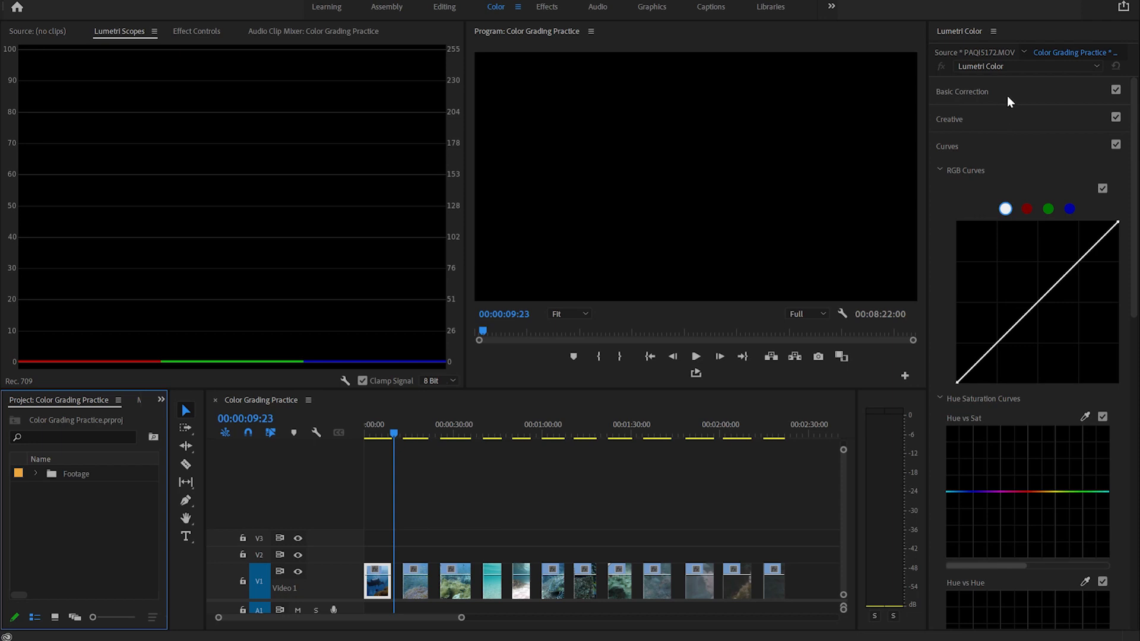
drag(132, 35, 1054, 169)
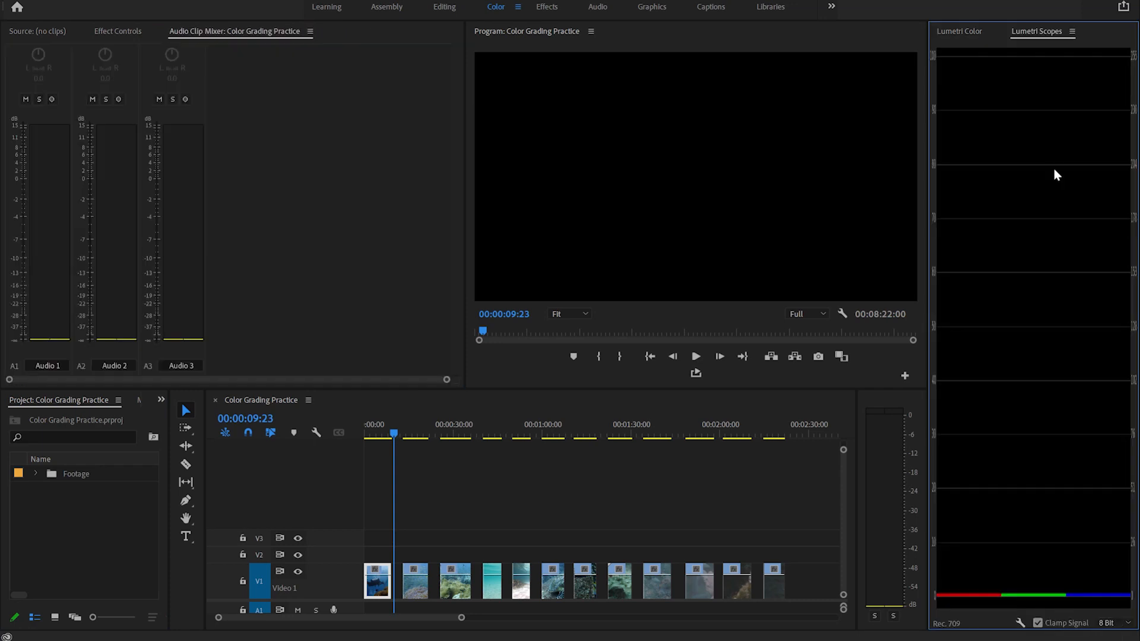
click(976, 33)
drag(974, 34, 300, 113)
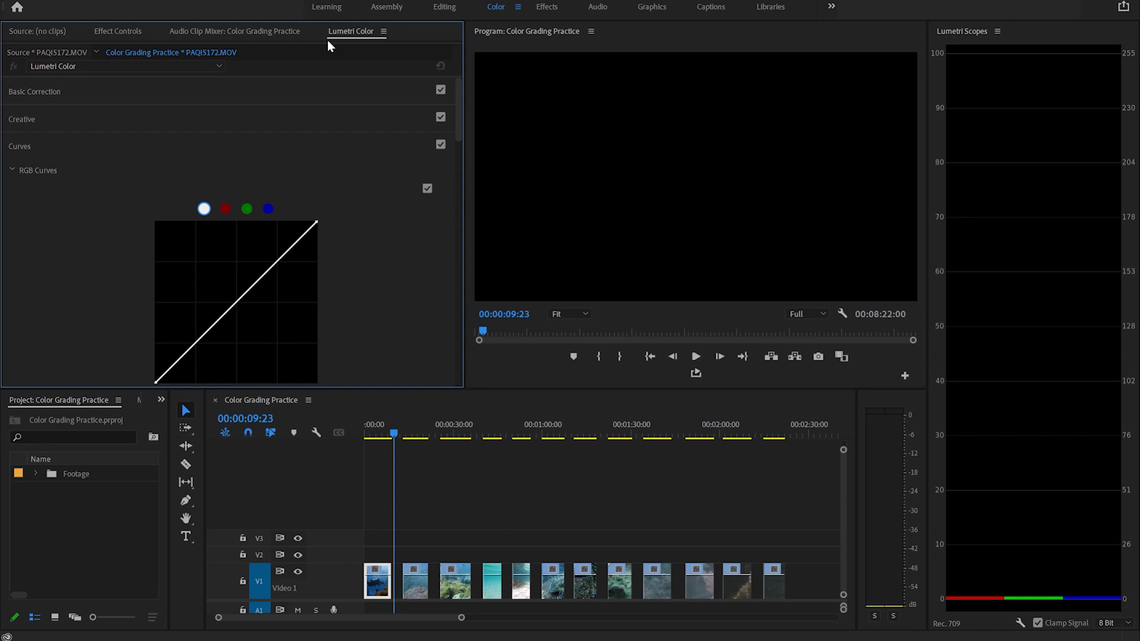
Enlarge the Program monitor by narrowing the Lumetri Scopes and Lumetri Color panels and shortening the timeline.
drag(928, 315, 994, 311)
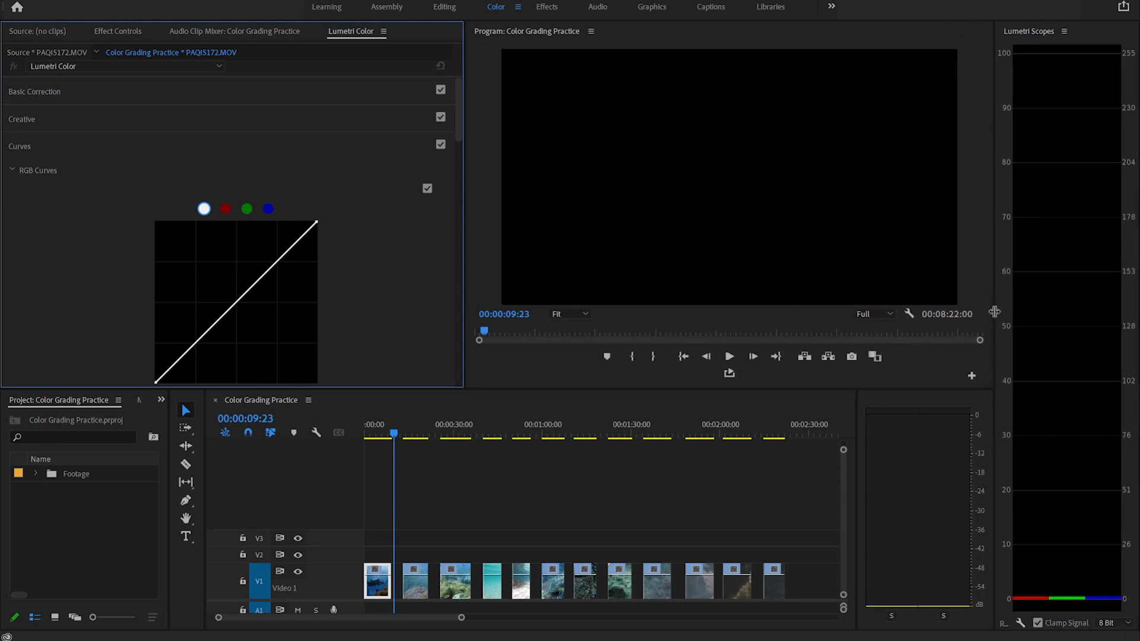
drag(465, 201, 308, 202)
drag(544, 391, 544, 512)
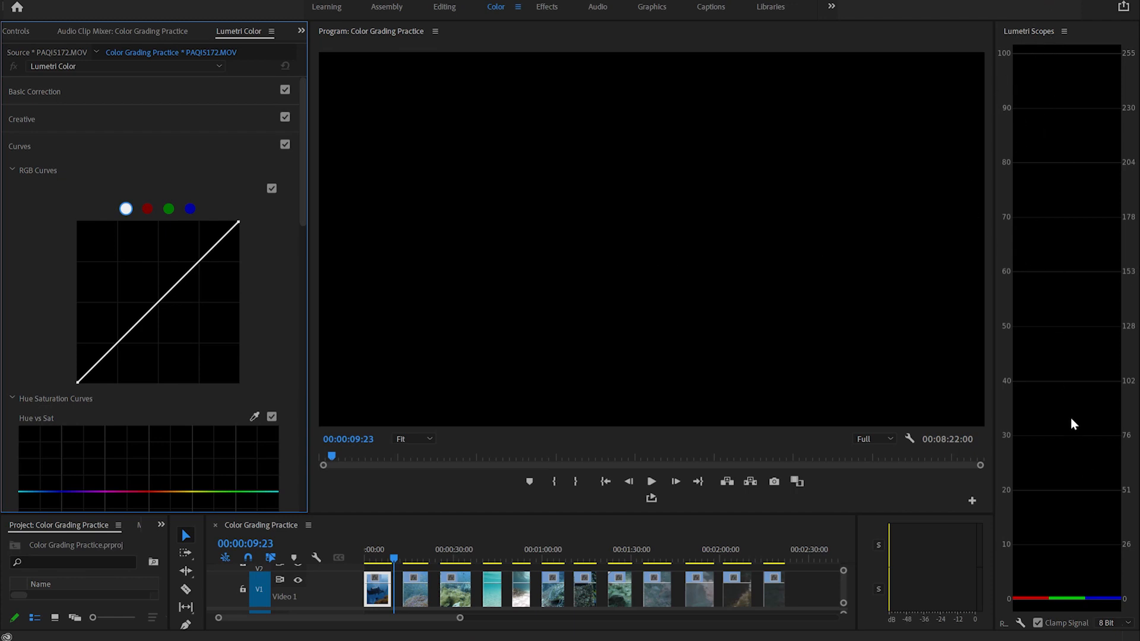
Try the Histogram scope in place of Parade (RGB), and return Lumetri Scopes to Parade (RGB) only.
click(1023, 625)
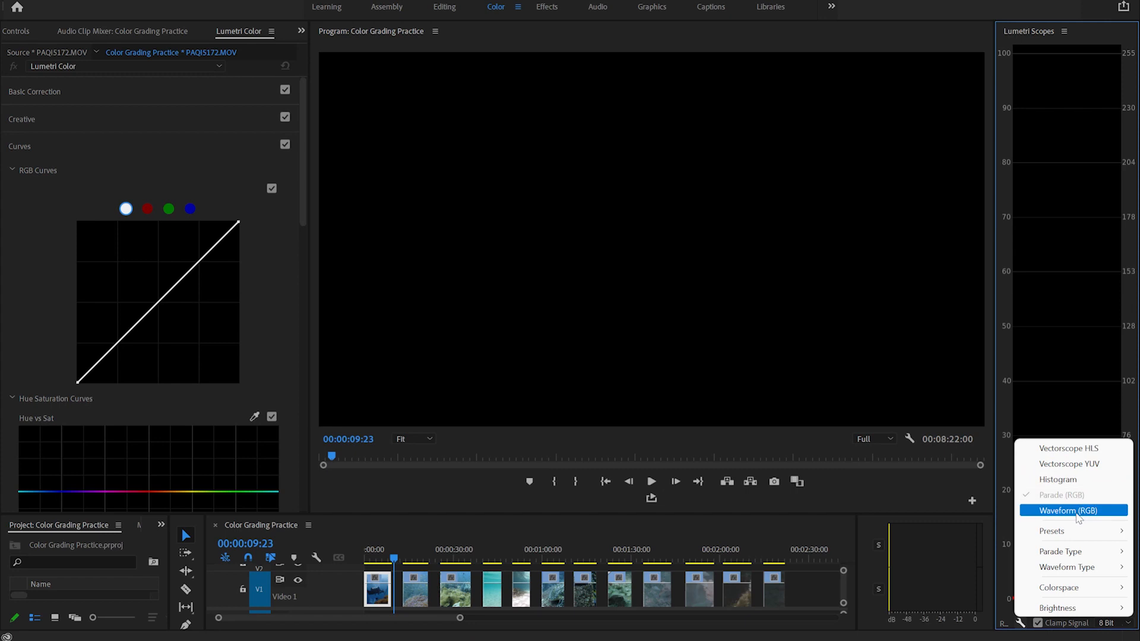
click(1067, 482)
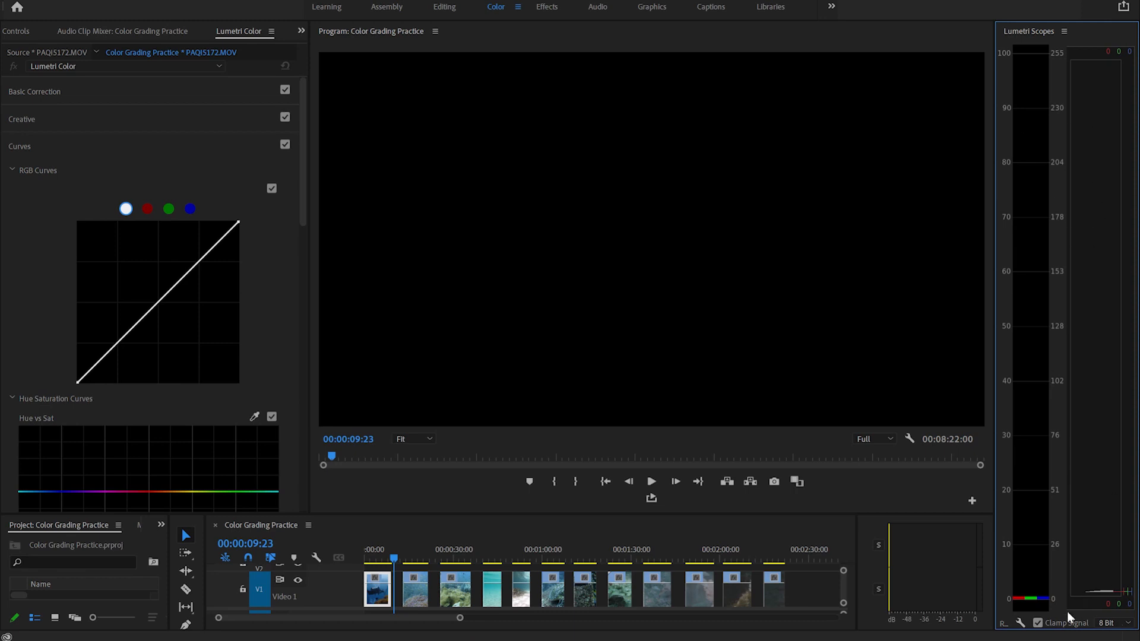
click(1021, 622)
click(1070, 497)
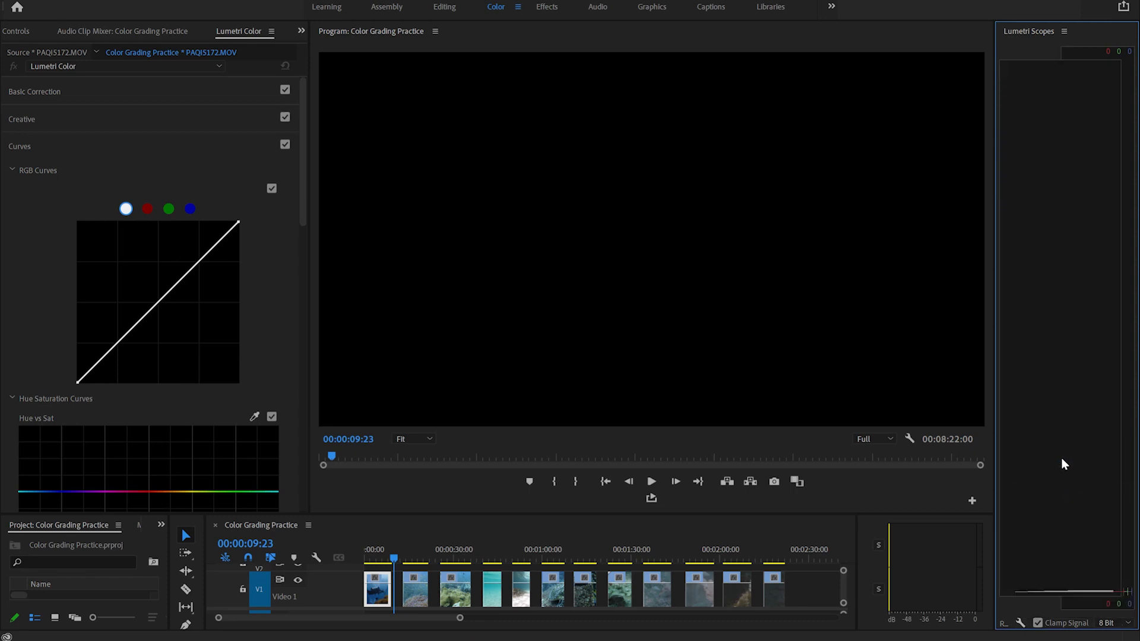
click(1021, 623)
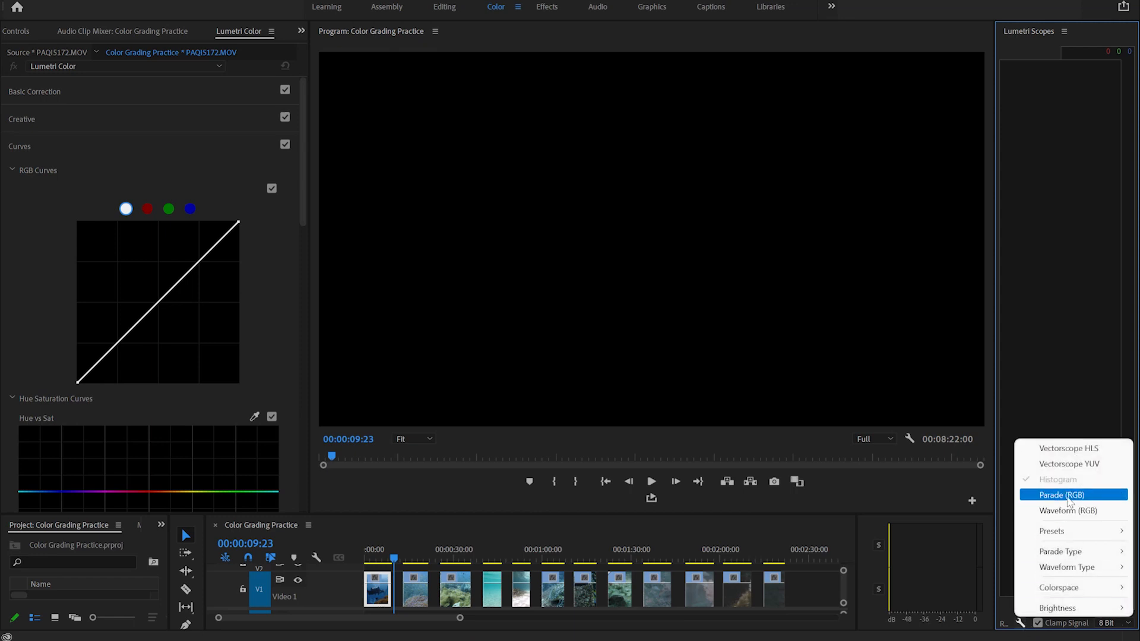
click(1067, 496)
click(1021, 623)
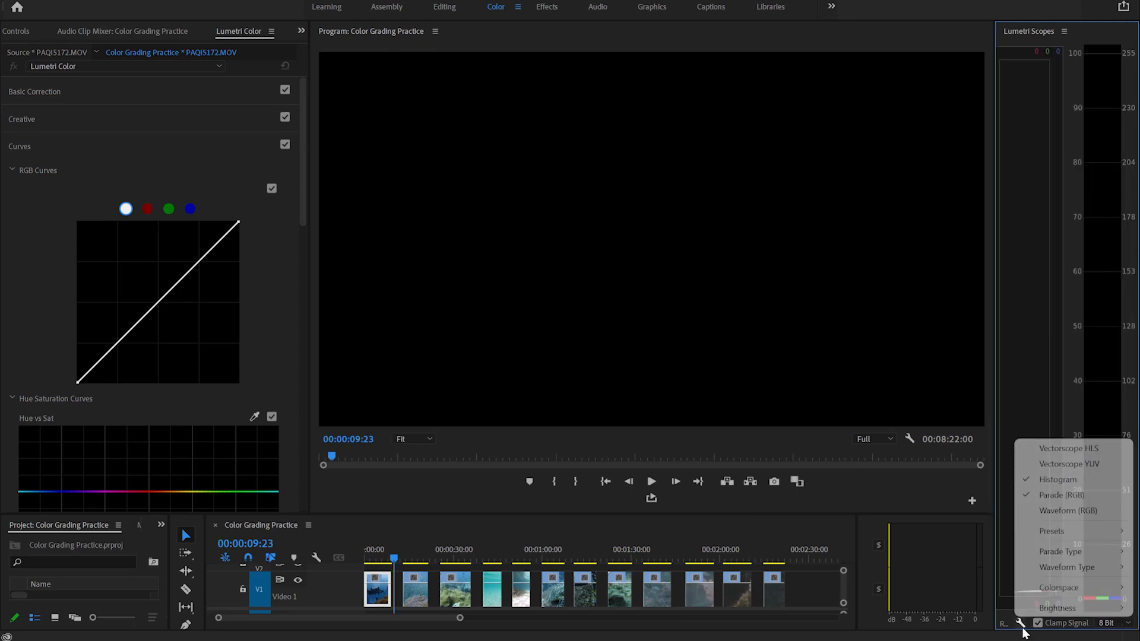
click(1067, 480)
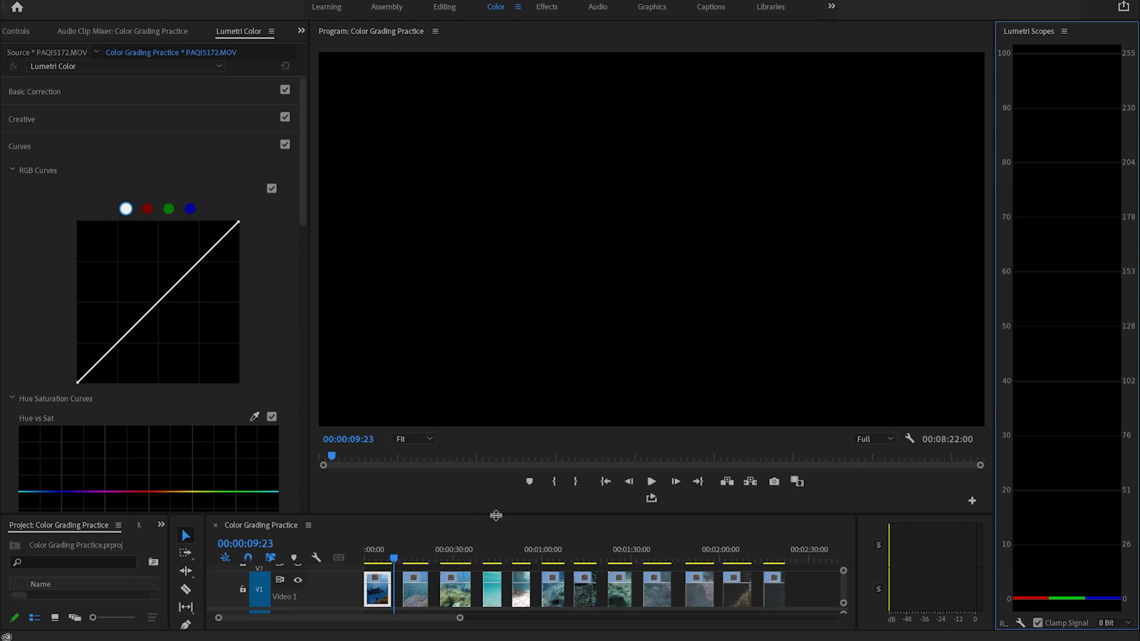
Play the first clip from the start of the sequence and park the playhead at 00:00:05:10.
click(381, 540)
key(Home)
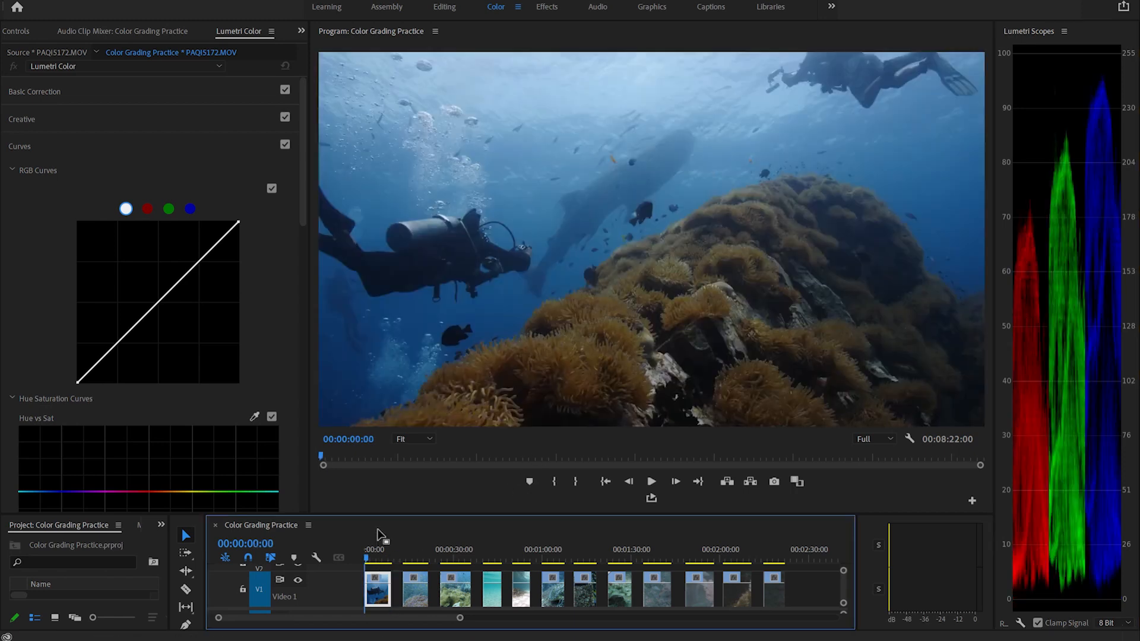
key(space)
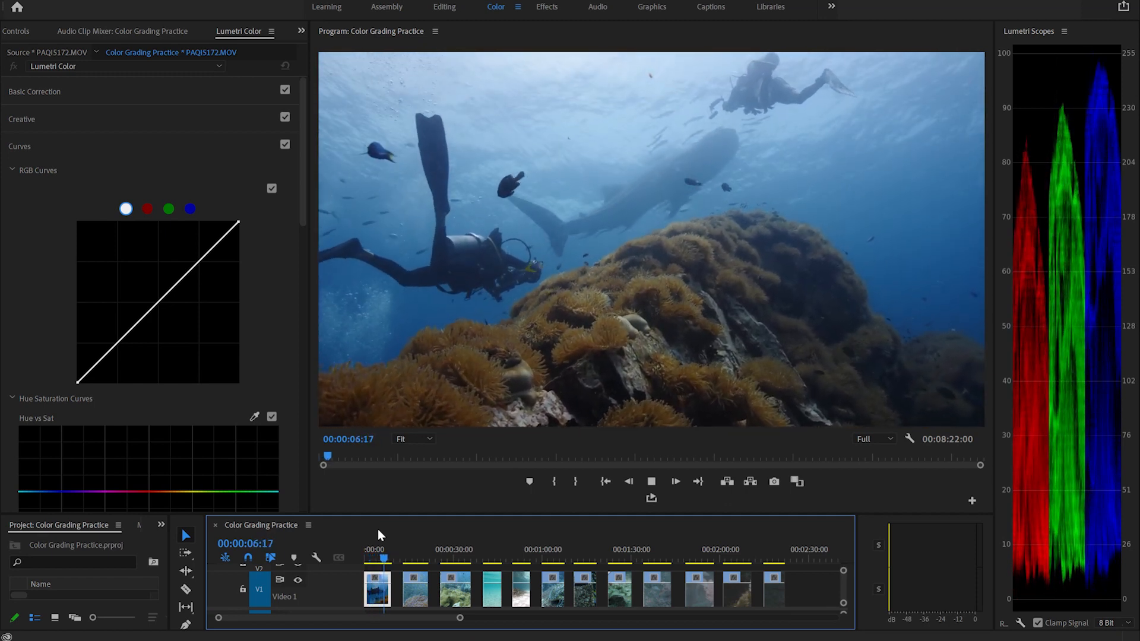
key(space)
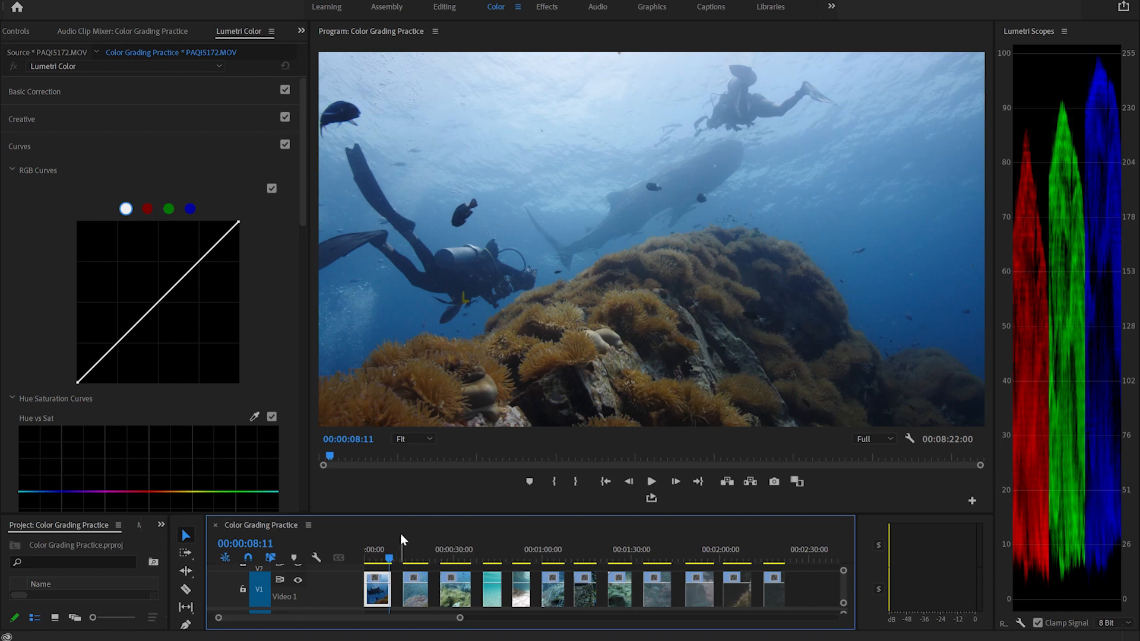
mouse_move(388, 558)
mouse_down()
mouse_move(369, 568)
mouse_move(382, 570)
mouse_up()
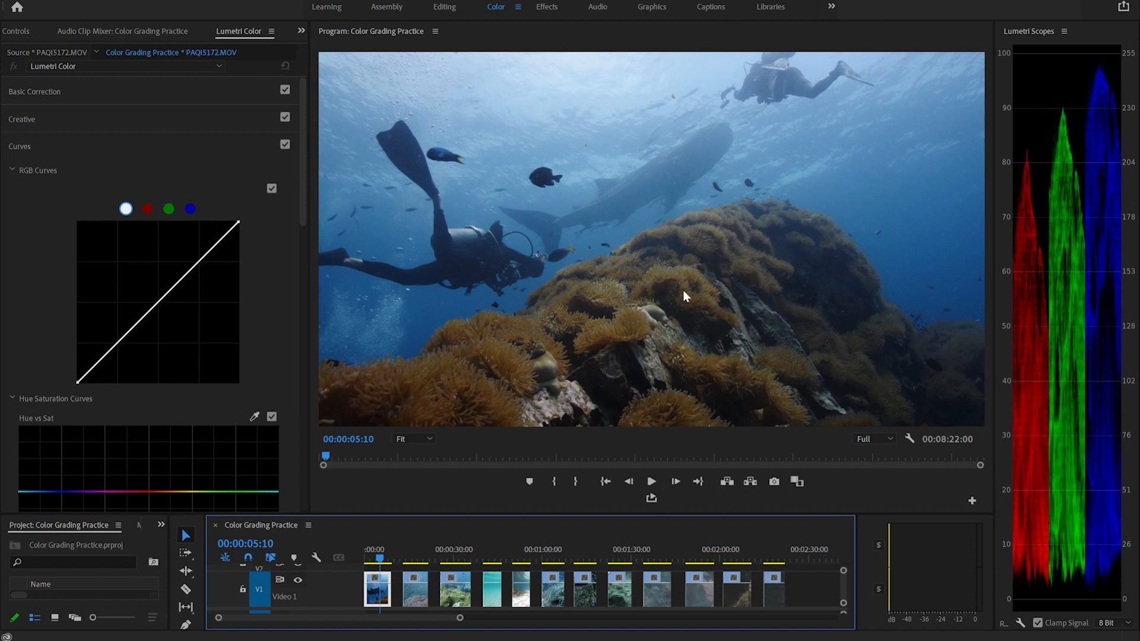
Review the Lumetri Color sections, looking through the Basic Correction settings and the available Curves.
click(132, 147)
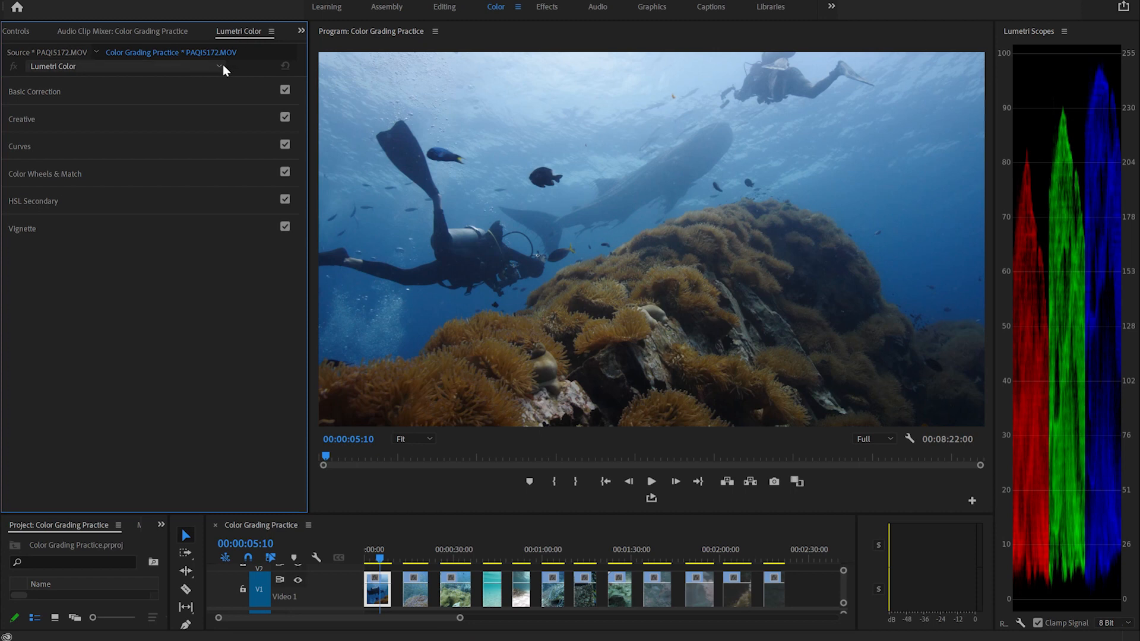
click(119, 91)
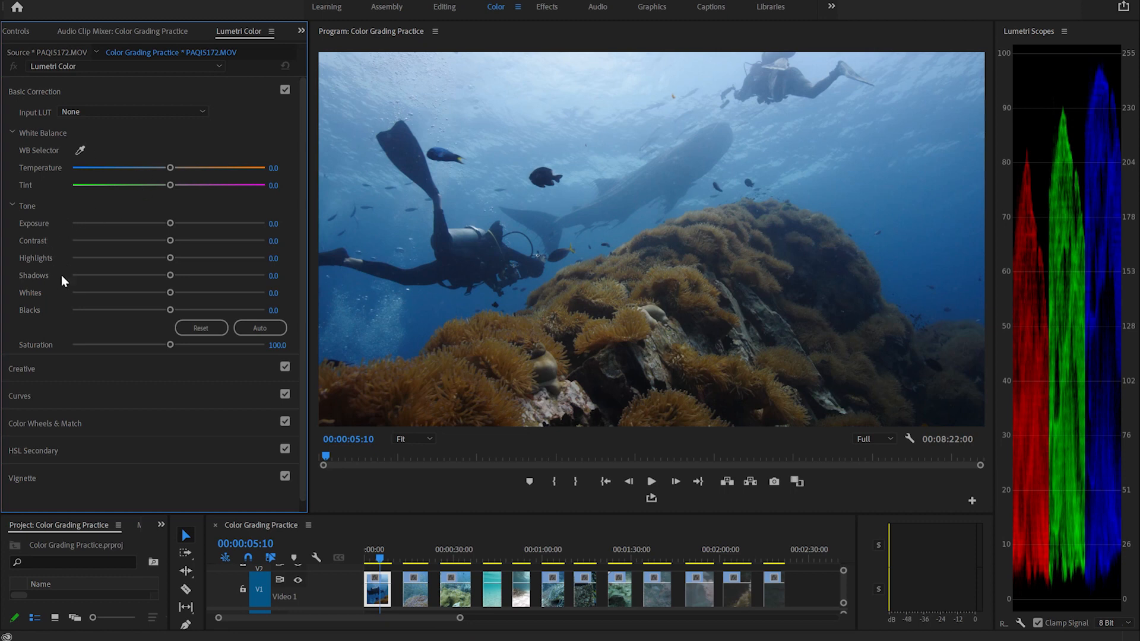
click(100, 93)
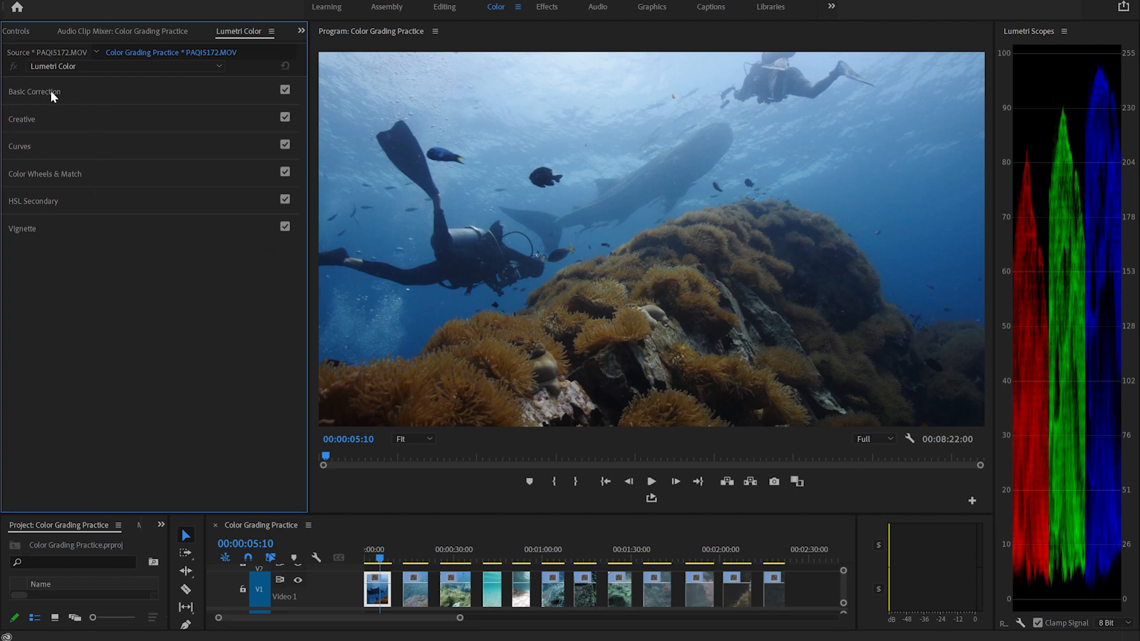
click(63, 146)
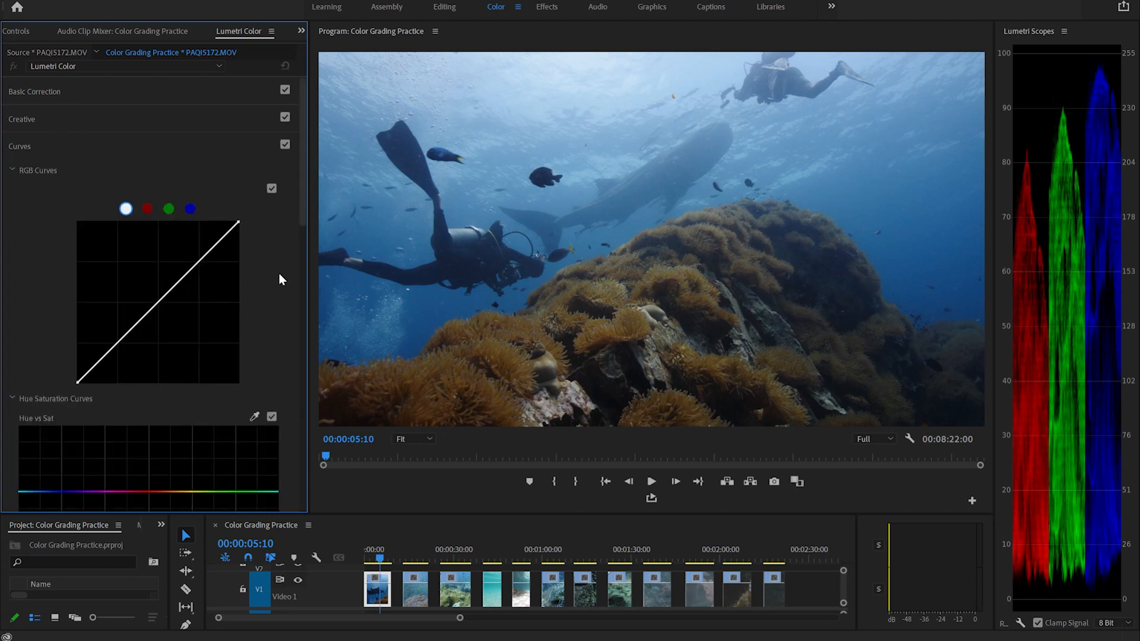
scroll(278, 260, down, 2)
scroll(277, 260, up, 2)
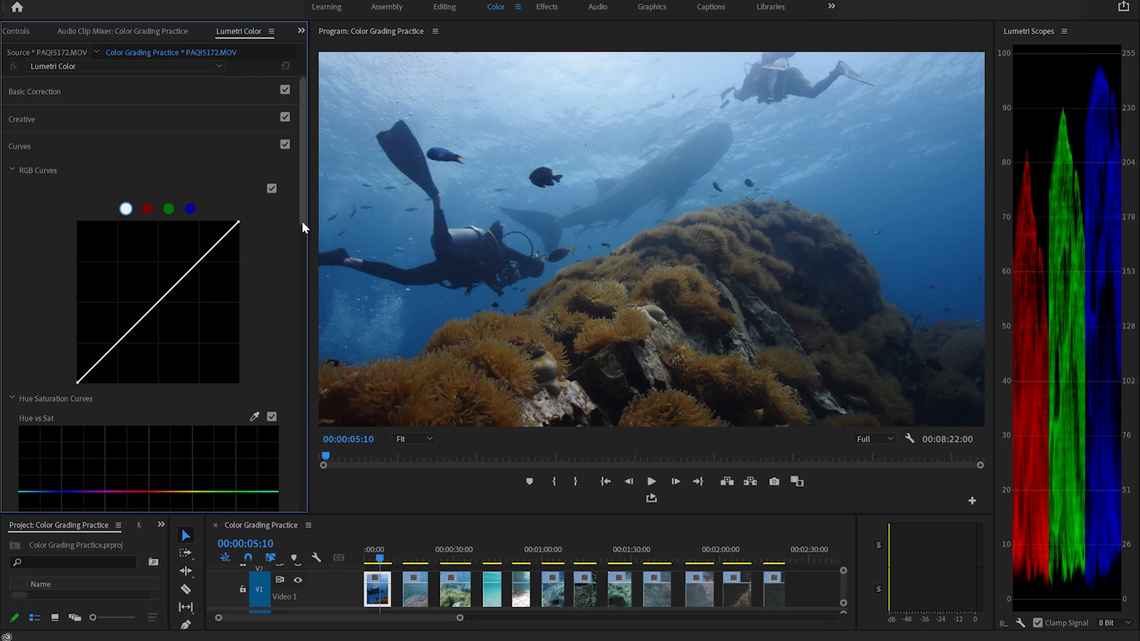
Set the white and black points on the white RGB curve by moving its upper and lower ends slightly inward.
click(238, 222)
drag(238, 222, 259, 206)
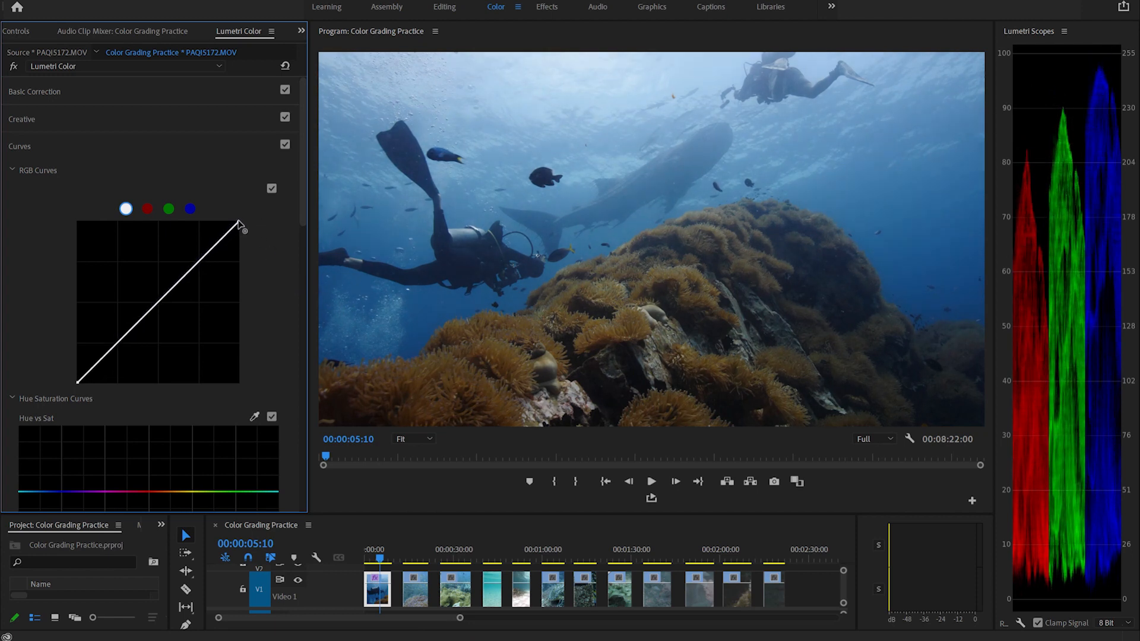
drag(238, 221, 238, 221)
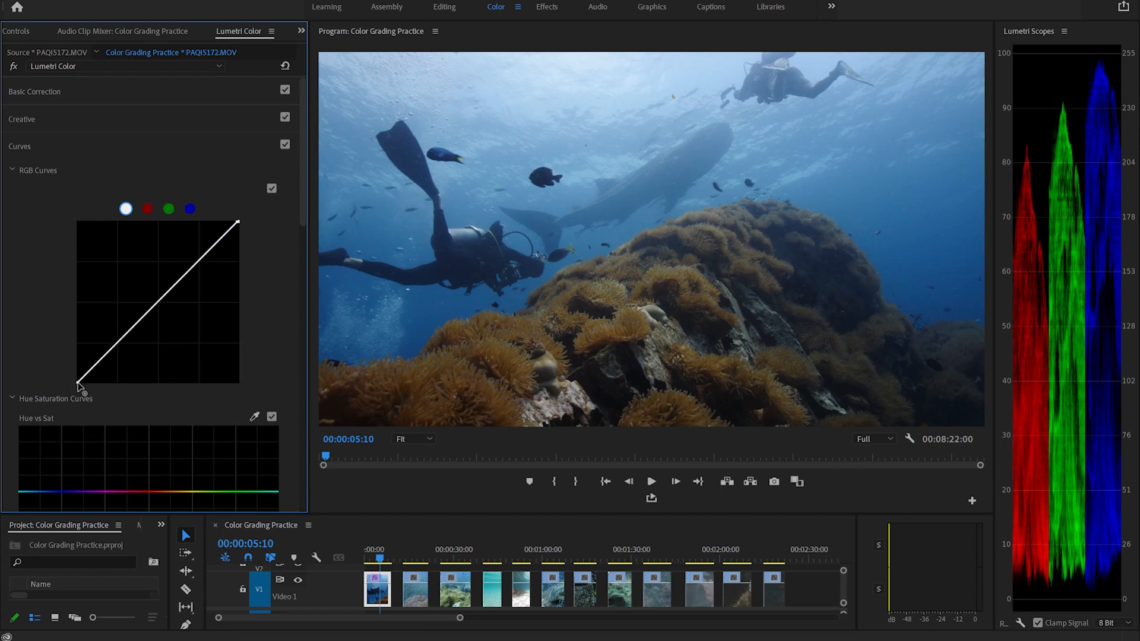
drag(78, 382, 81, 390)
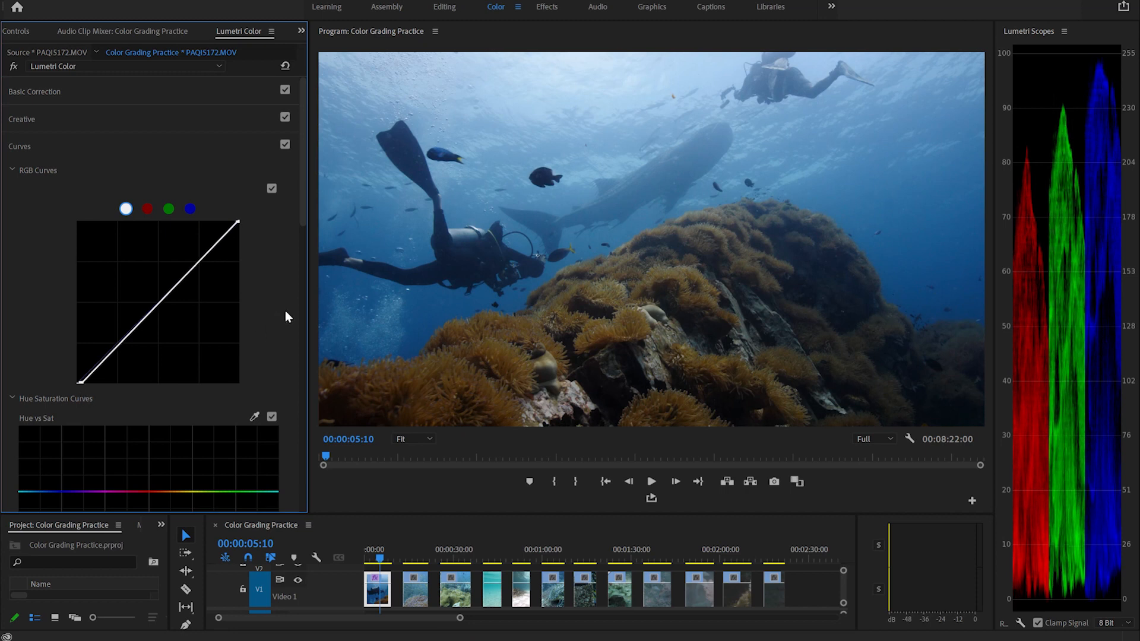
Toggle the Curves section off and on repeatedly to compare the clip with and without the white and black point adjustment.
click(285, 145)
click(285, 145)
click(285, 144)
click(285, 145)
click(285, 145)
click(284, 145)
click(285, 145)
click(285, 145)
Shape the white RGB curve into a gentle S-curve, lowering the midtone and shadow points slightly and raising the highlight point.
drag(160, 303, 161, 305)
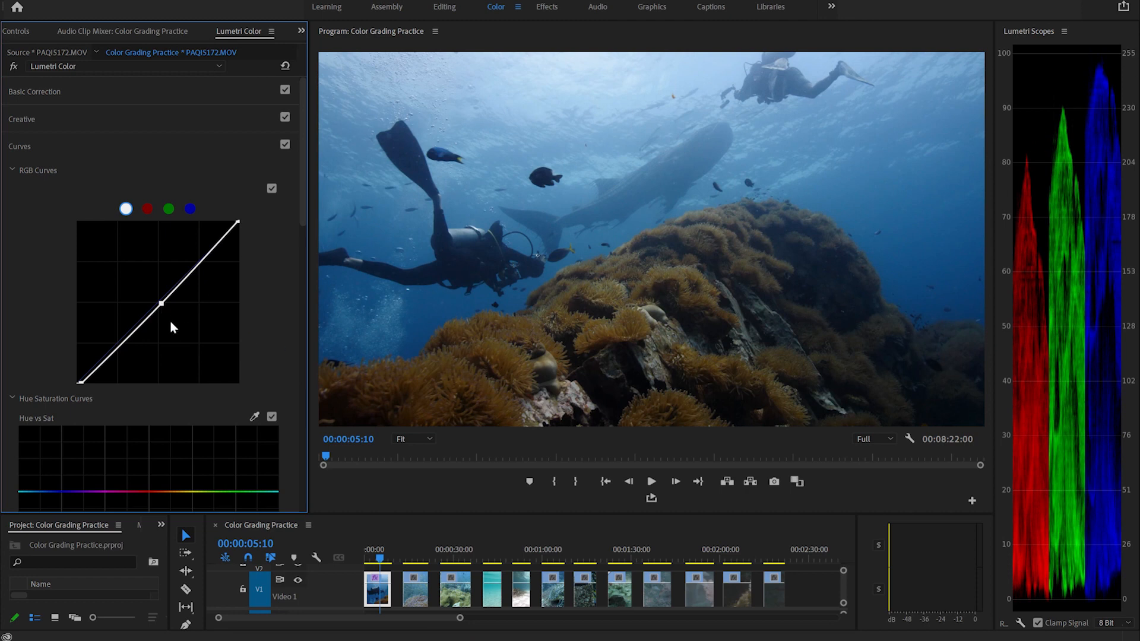
drag(160, 306, 147, 300)
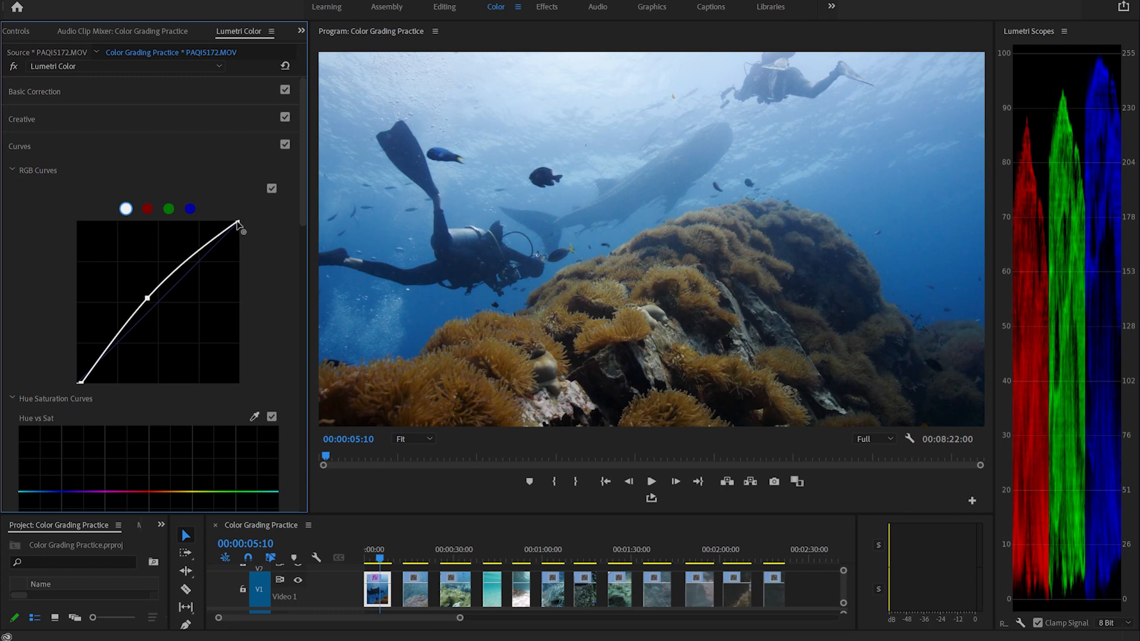
mouse_move(147, 300)
mouse_down()
mouse_move(161, 310)
mouse_move(154, 302)
mouse_up()
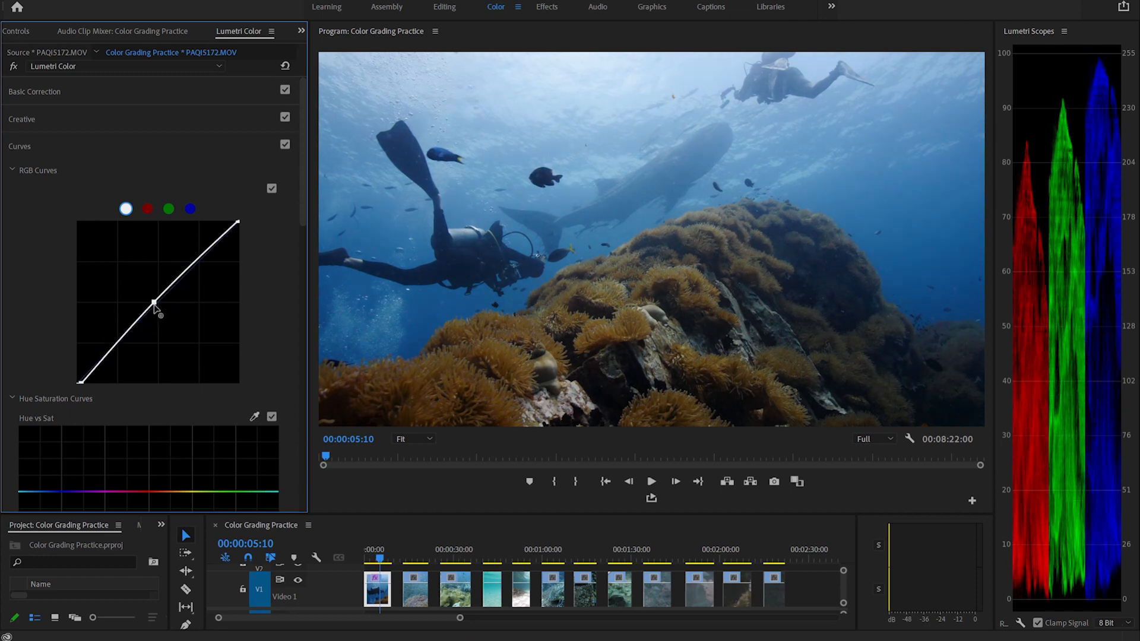
drag(155, 304, 159, 309)
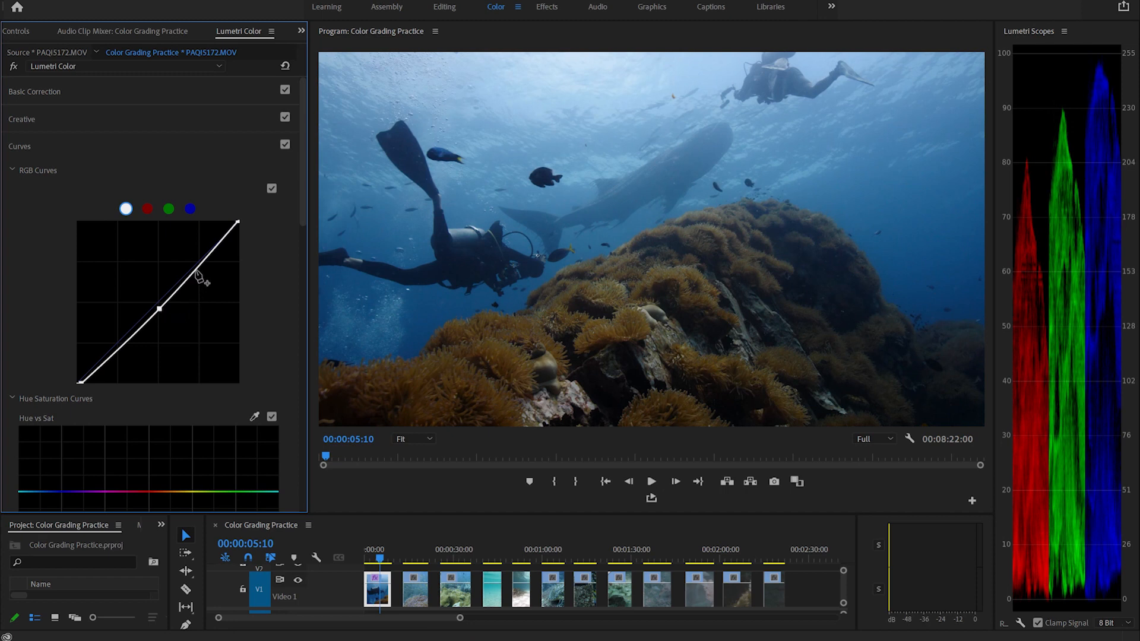
drag(196, 275, 191, 267)
drag(119, 353, 119, 354)
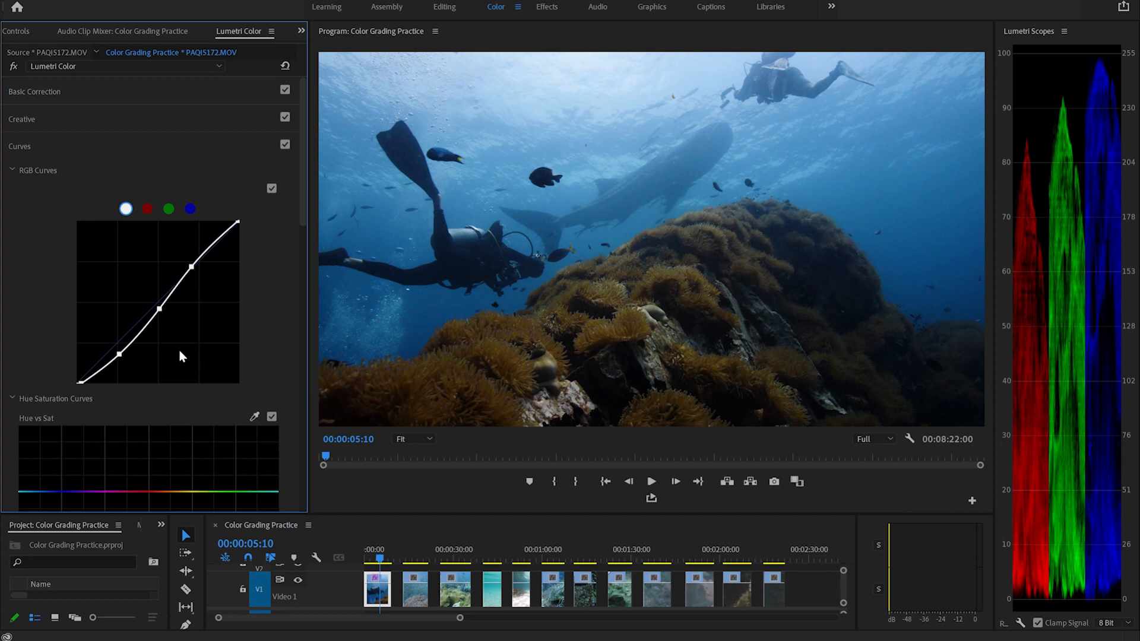
Toggle the Curves section off and on to compare the clip before and after the S-curve contrast.
click(285, 148)
click(284, 148)
click(284, 148)
click(285, 145)
click(285, 145)
click(285, 145)
Add a midpoint to the green RGB curve and pull it slightly below the diagonal to reduce green in the midtones.
click(169, 208)
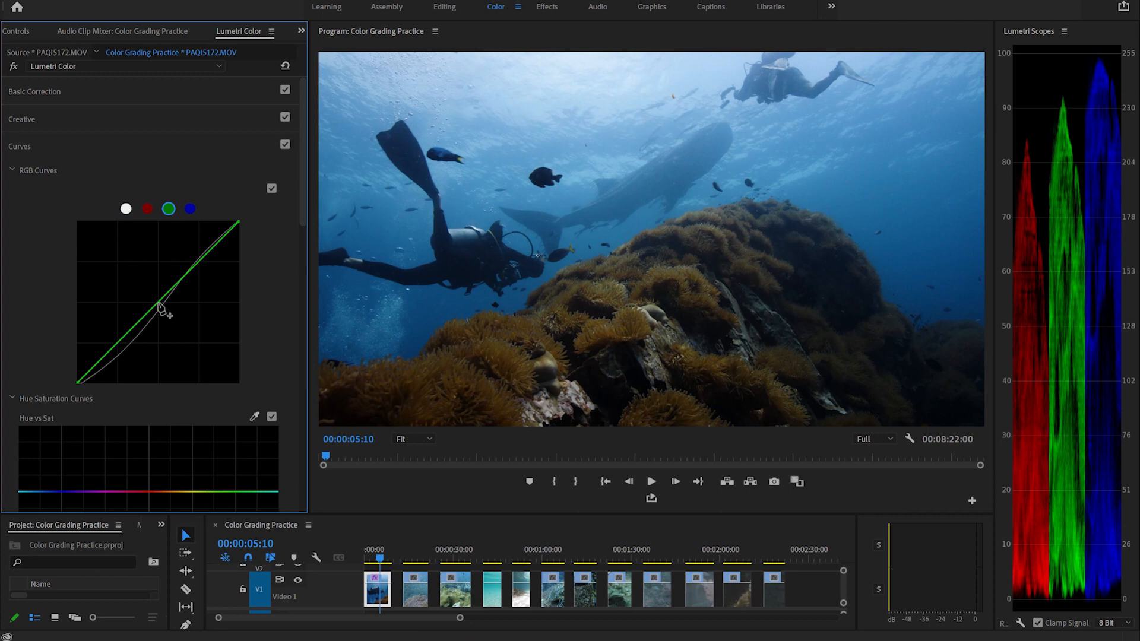
click(127, 210)
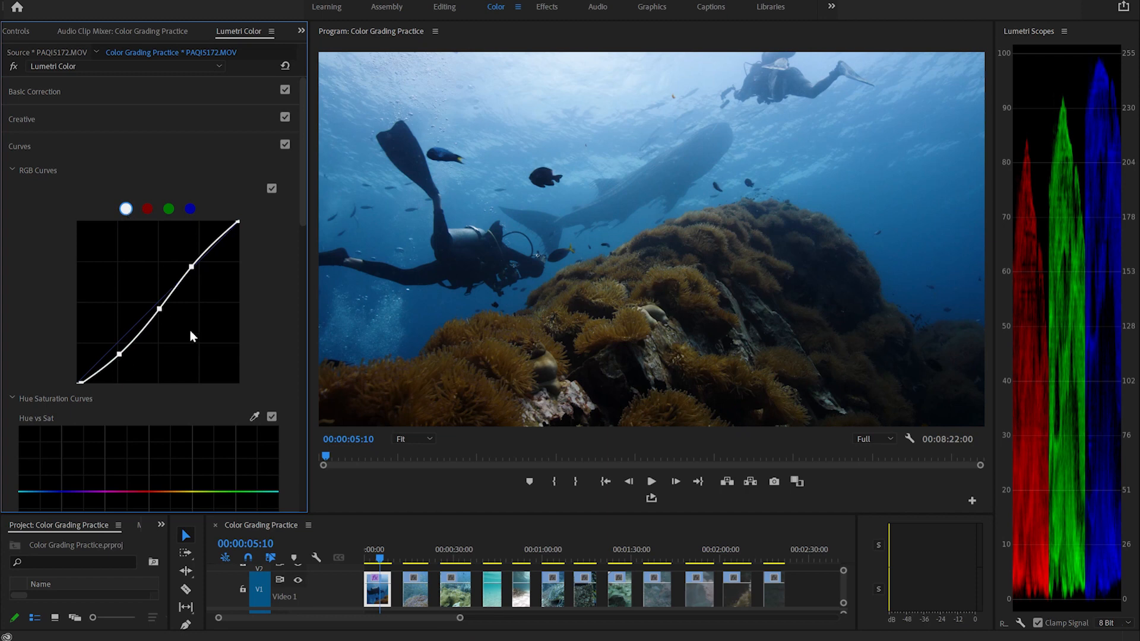
click(169, 208)
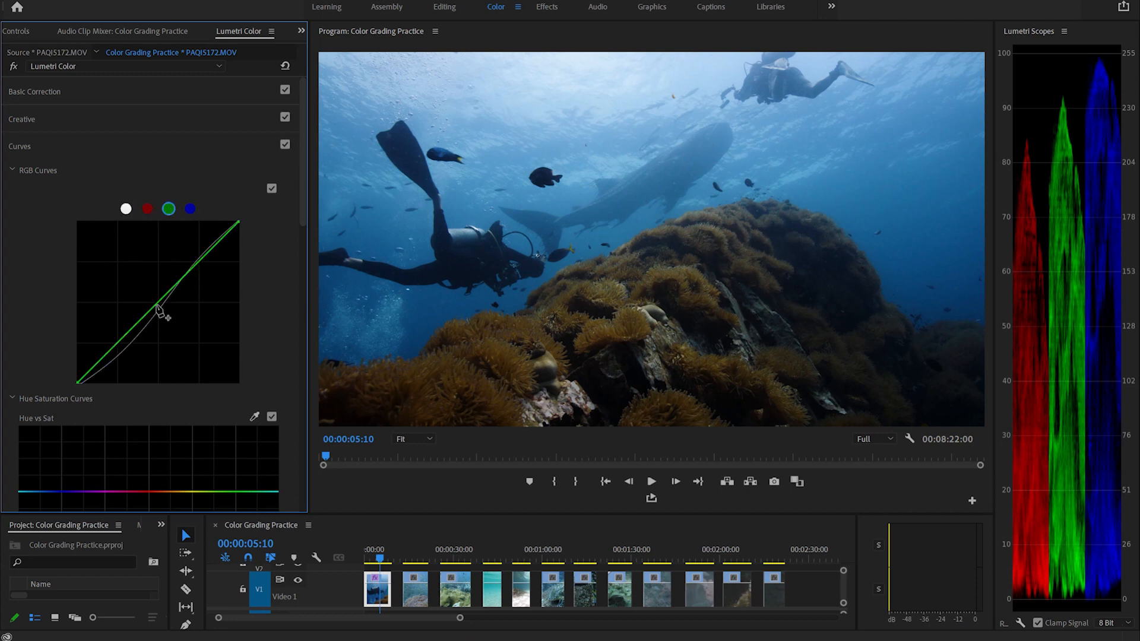
drag(156, 305, 159, 309)
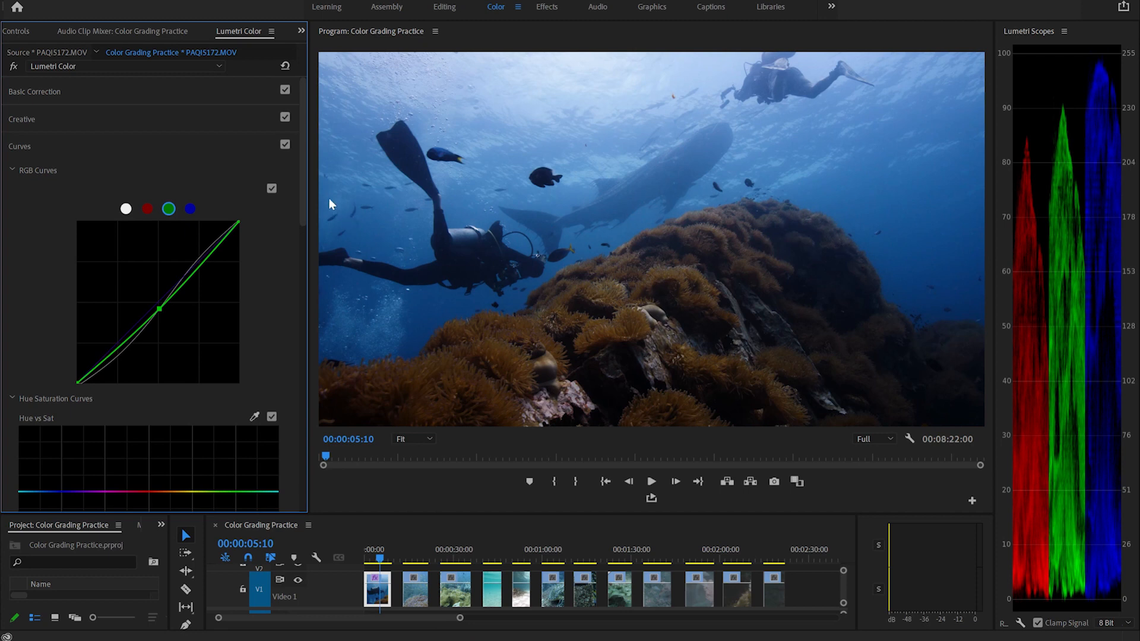
Toggle the Curves section off and on to compare the green midtone adjustment, and play part of the graded diver clip.
click(285, 145)
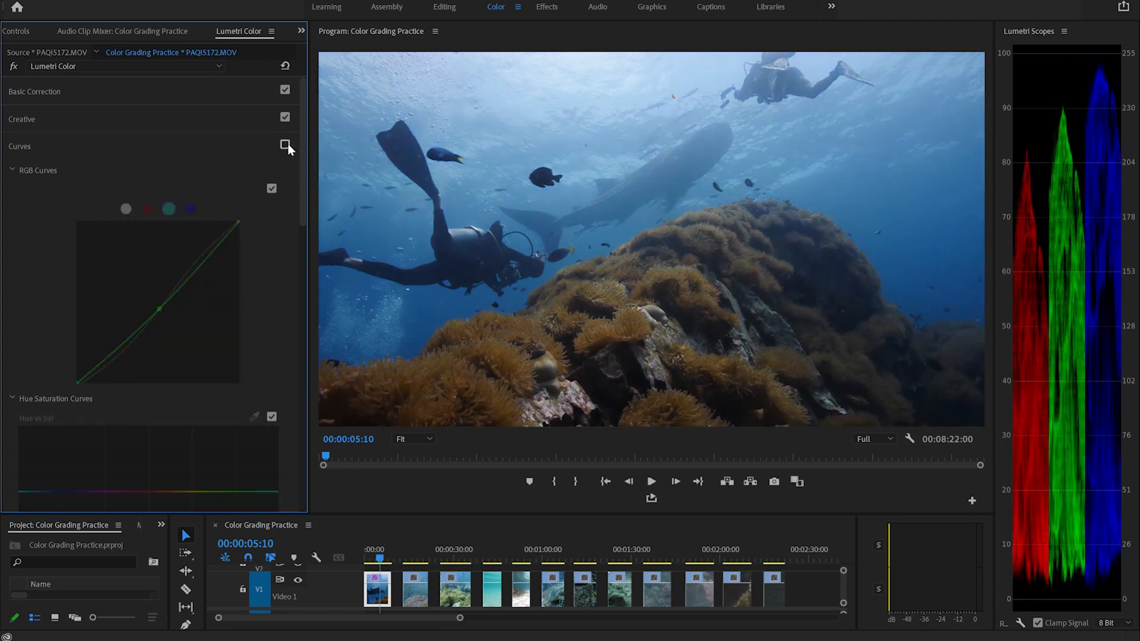
click(286, 145)
click(286, 145)
click(286, 145)
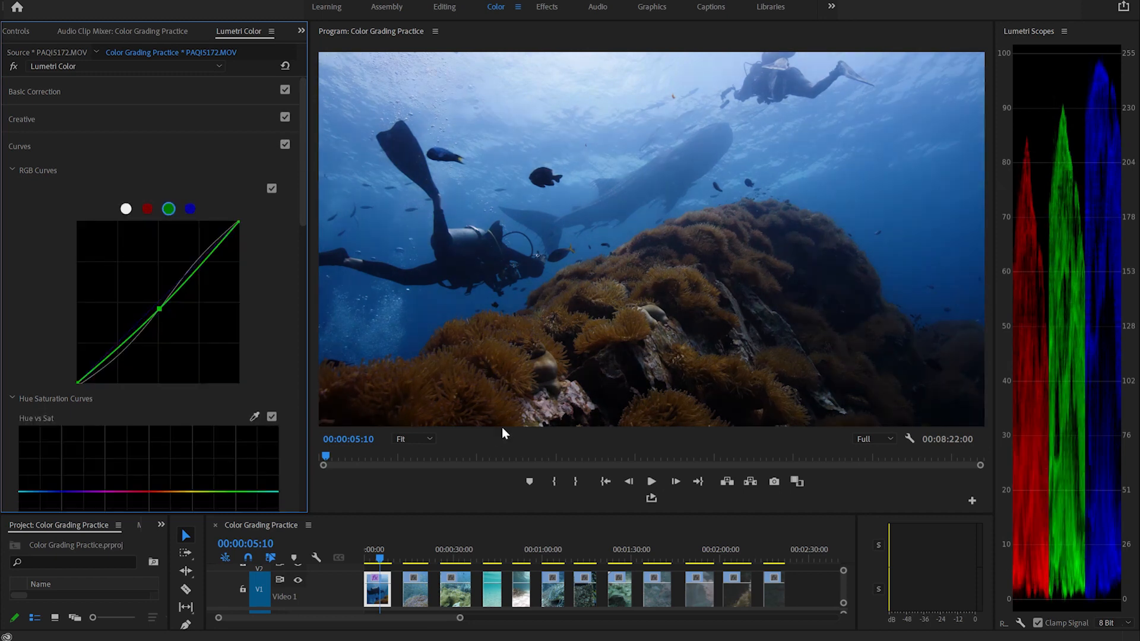
key(Home)
key(space)
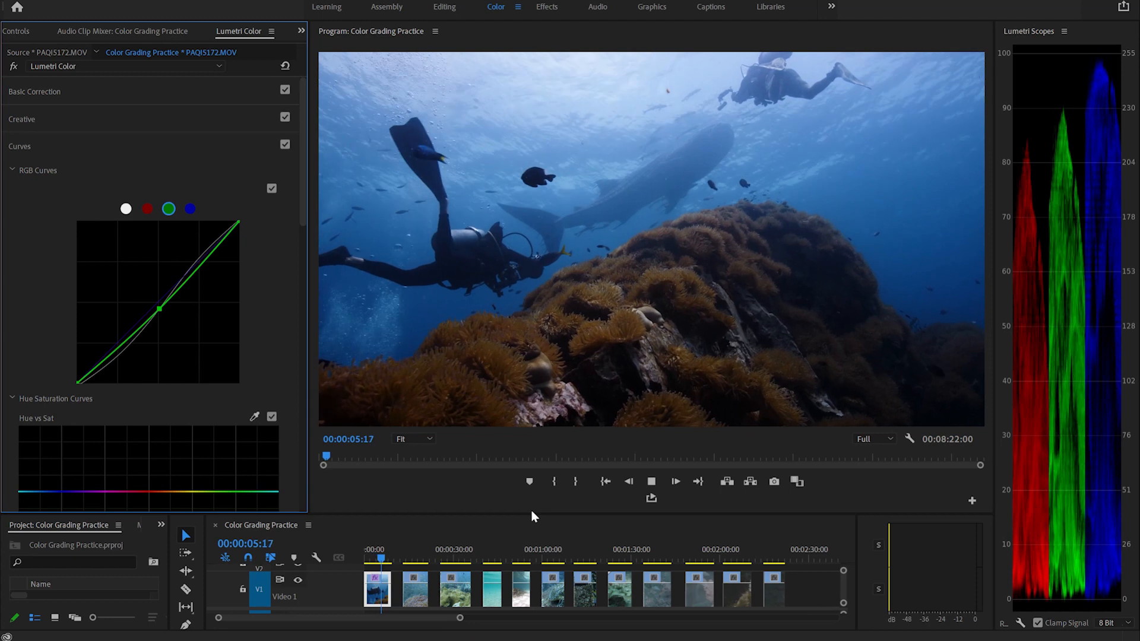
key(space)
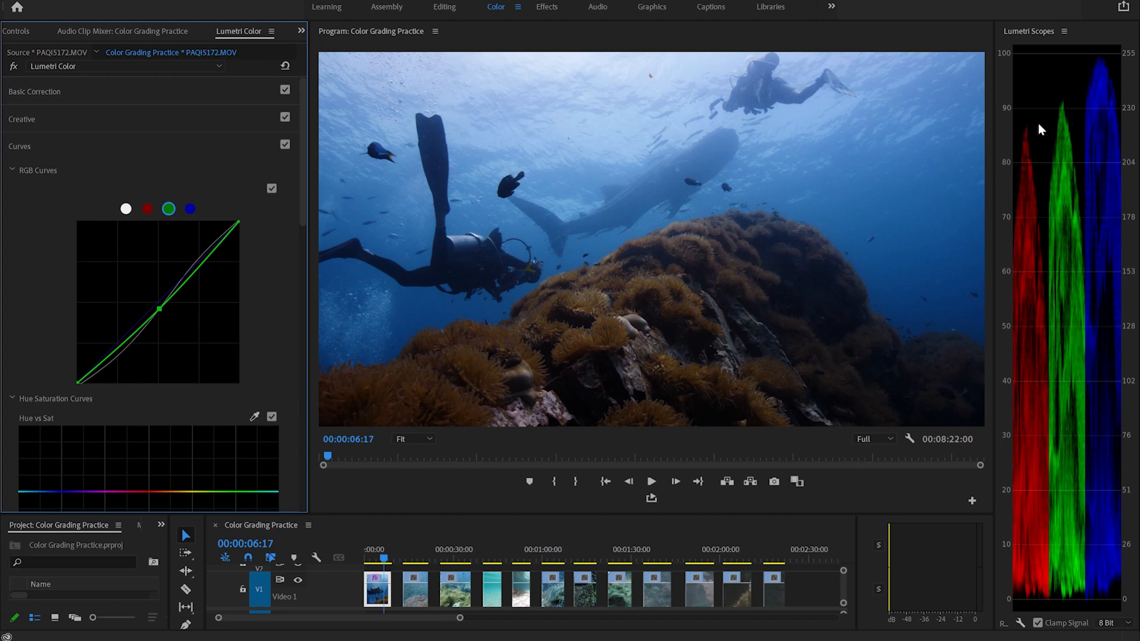
On the school-of-fish clip at 00:00:16:17, lower the white RGB curve's white point very slightly and pull its black point inward.
key(Down)
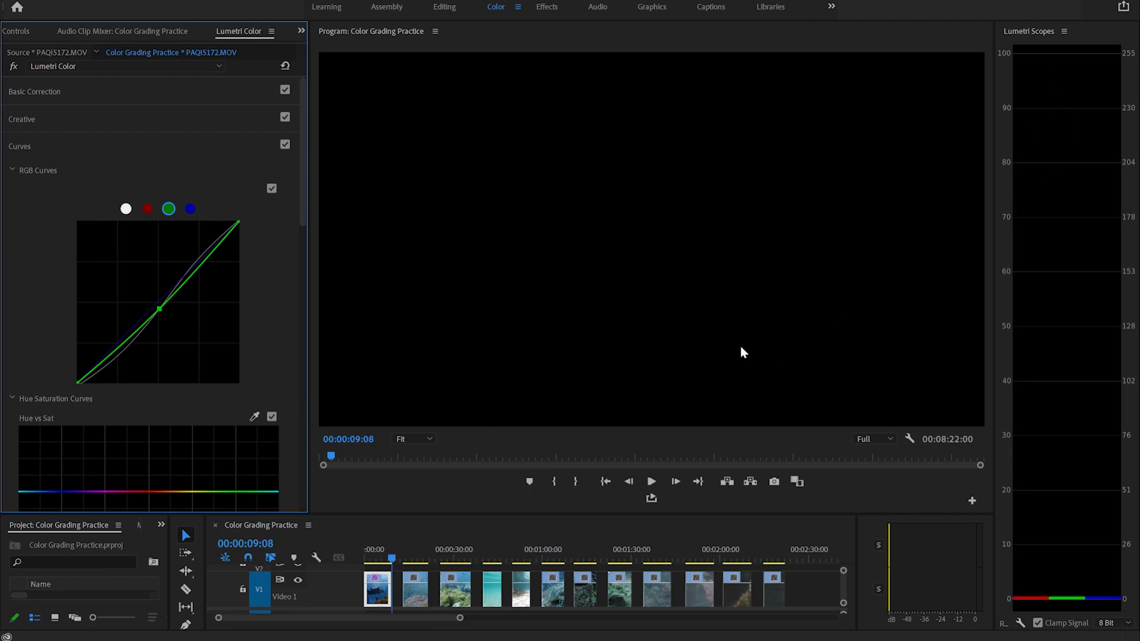
key(Down)
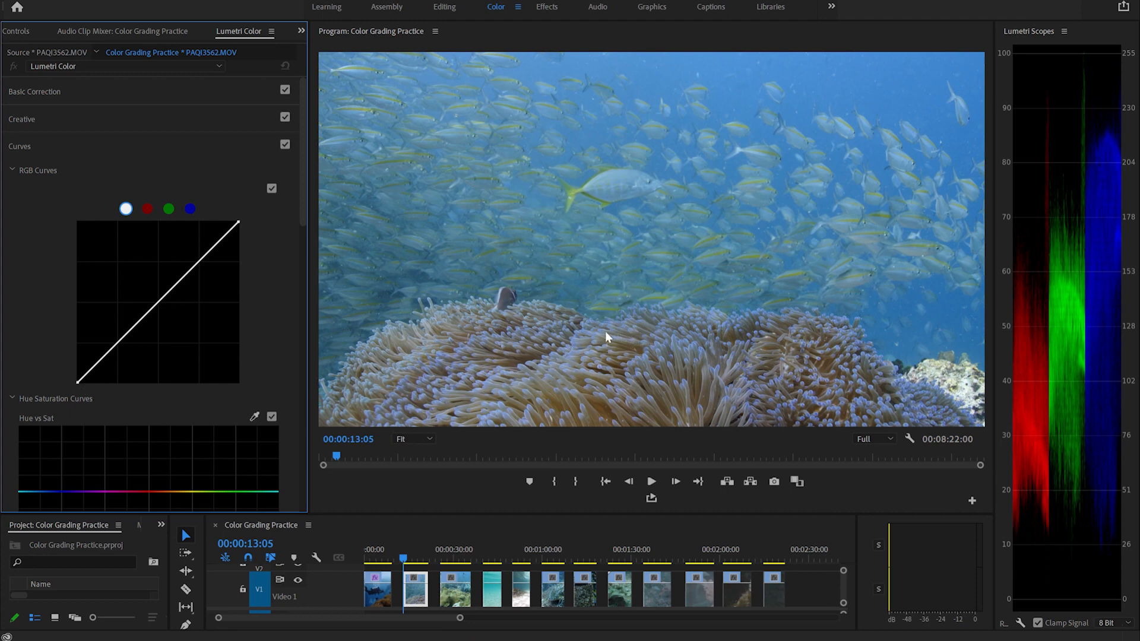
key(space)
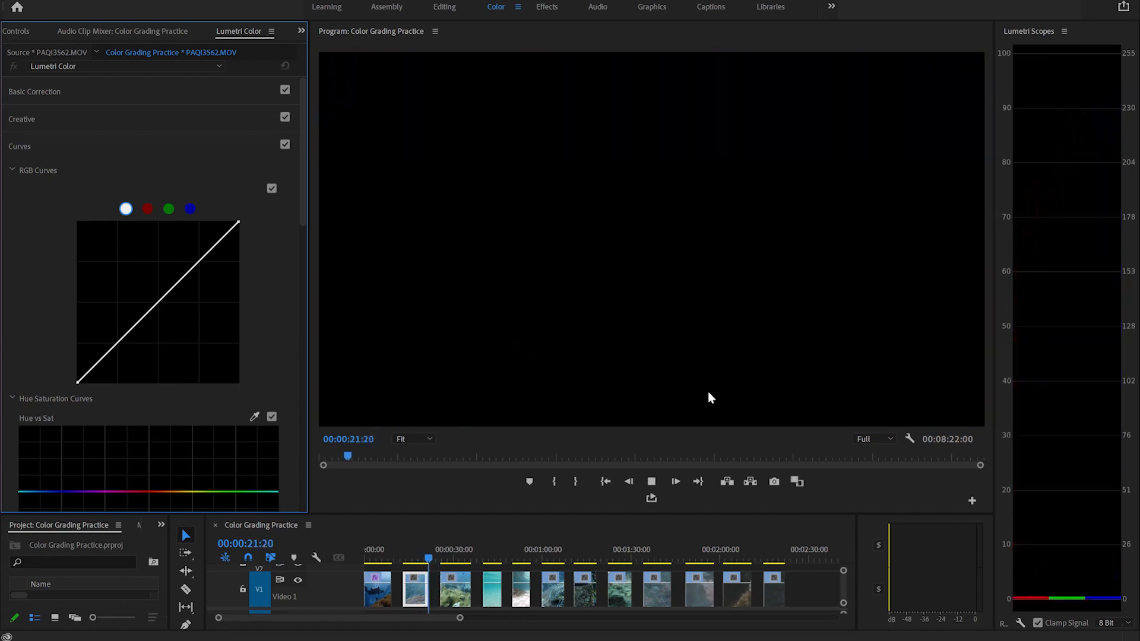
drag(433, 557, 413, 559)
click(412, 558)
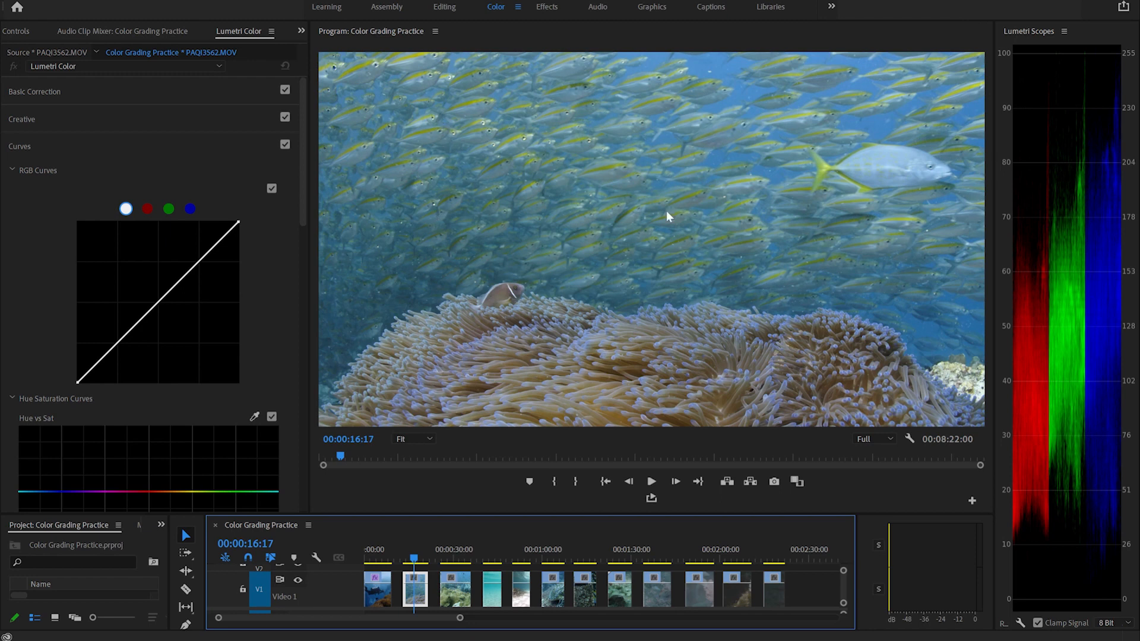
mouse_move(238, 223)
mouse_down()
mouse_move(243, 232)
mouse_move(248, 223)
mouse_up()
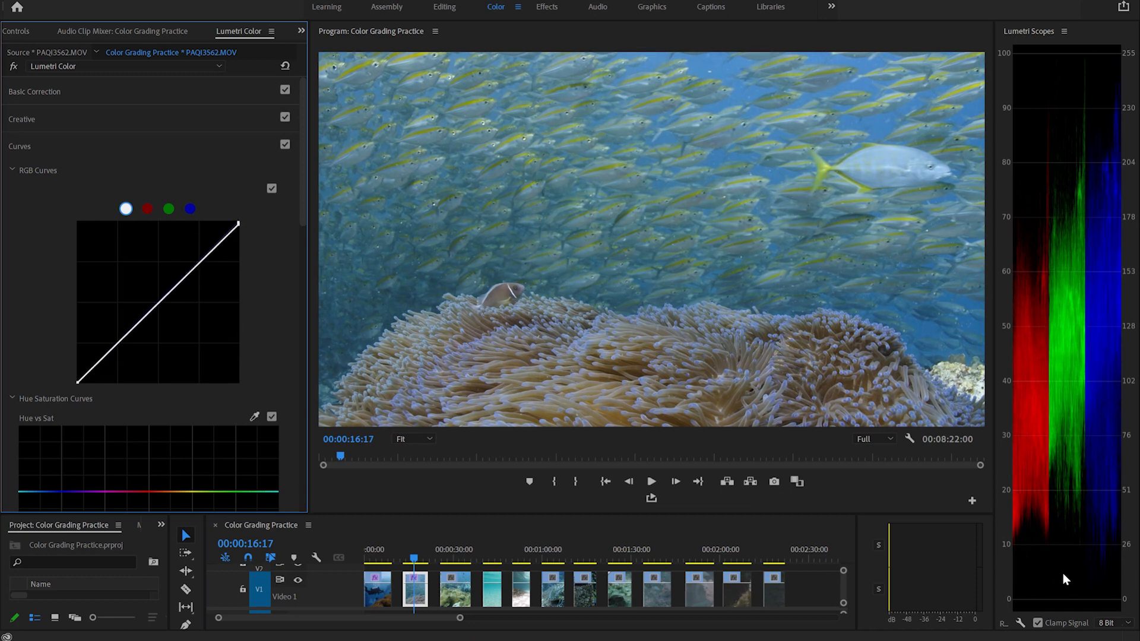
drag(77, 384, 88, 390)
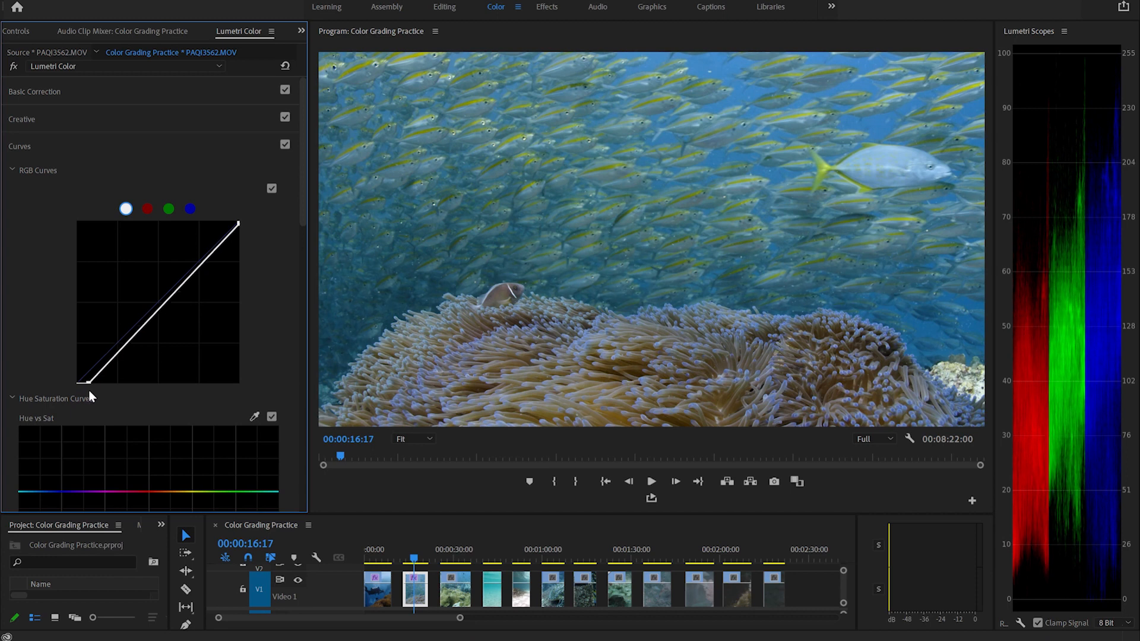
Toggle the Curves section off and on to compare the school-of-fish clip with and without the black point adjustment.
click(285, 145)
click(285, 144)
click(285, 144)
click(286, 145)
click(286, 144)
click(285, 144)
Shape the white RGB curve into an S-curve with raised highlights and lowered shadows, and pull the green curve's midpoint slightly below the diagonal.
drag(197, 271, 188, 262)
drag(122, 340, 130, 349)
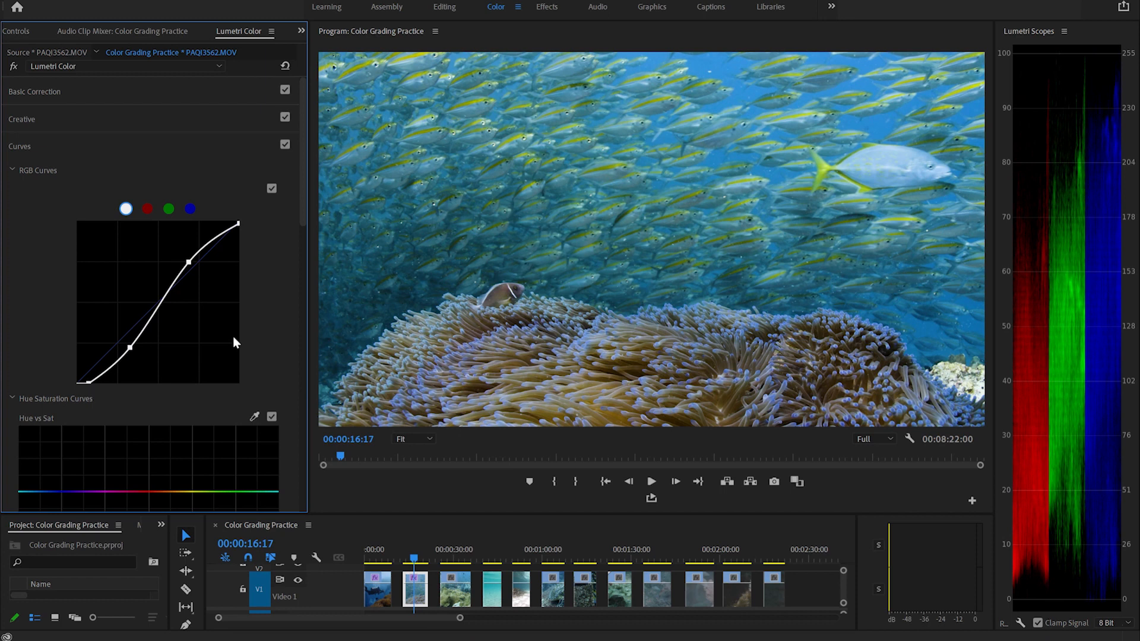
click(169, 209)
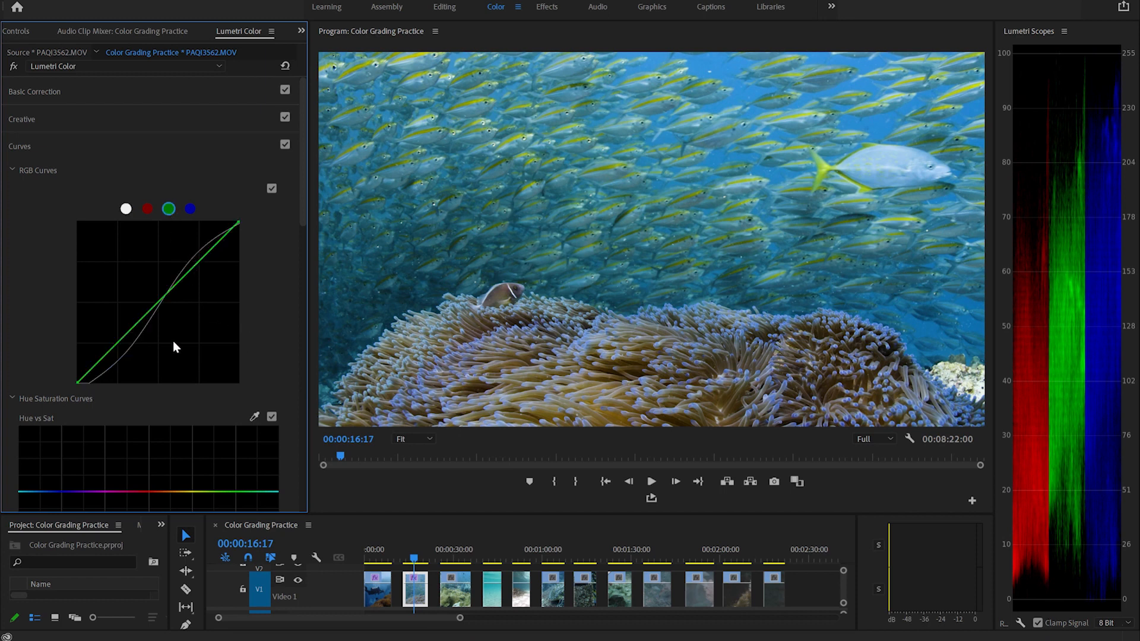
click(159, 307)
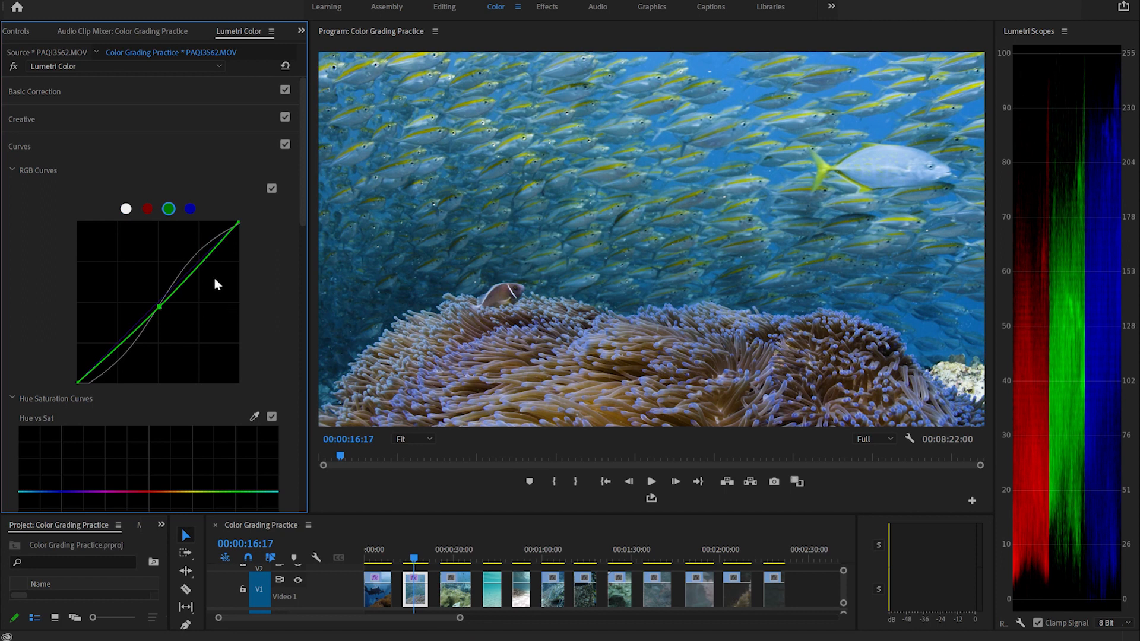
Toggle the Curves section and the RGB Curves off and on to compare the S-curve and green correction on the fish clip.
click(285, 145)
click(285, 145)
click(284, 145)
click(285, 145)
click(271, 188)
click(271, 189)
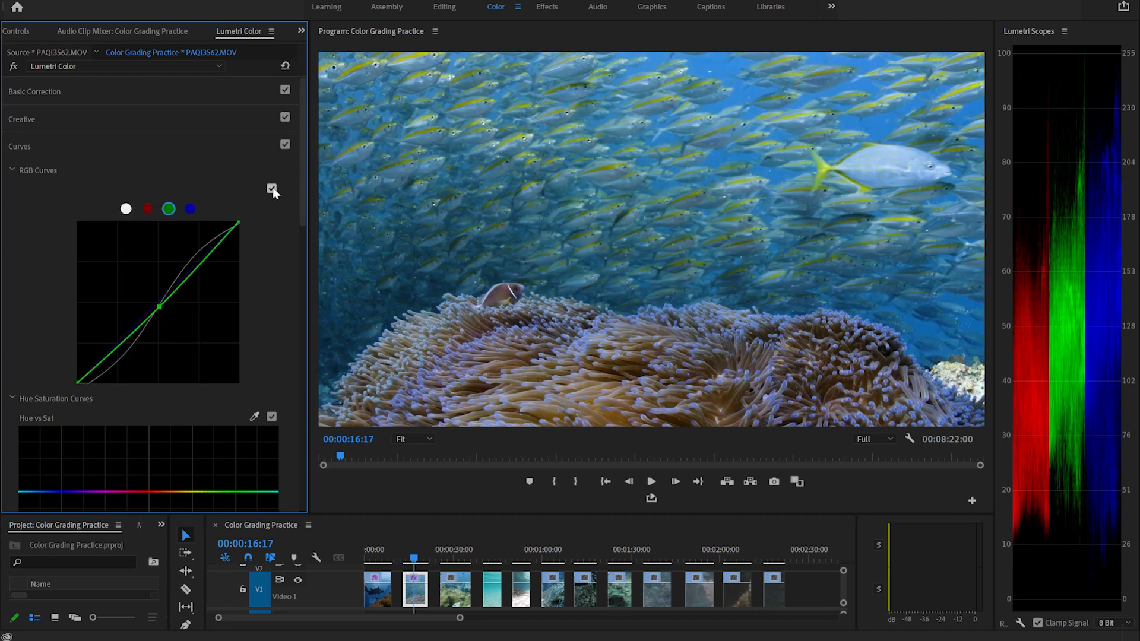
Soften the white RGB curve's S-shape by moving its highlight and shadow points closer to the diagonal, and compare with Curves off.
click(127, 210)
drag(190, 266, 192, 265)
drag(130, 348, 125, 350)
click(285, 145)
click(284, 146)
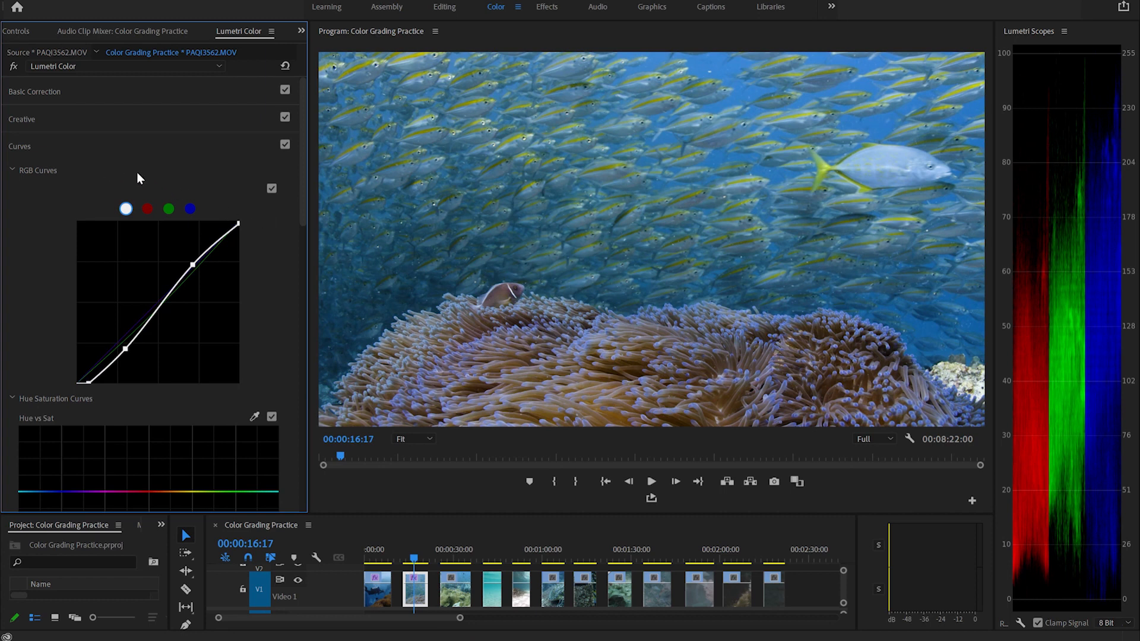
Review the grouper clip, park the playhead at 00:00:29:24, and pull the white RGB curve's white and black points slightly inward.
click(447, 560)
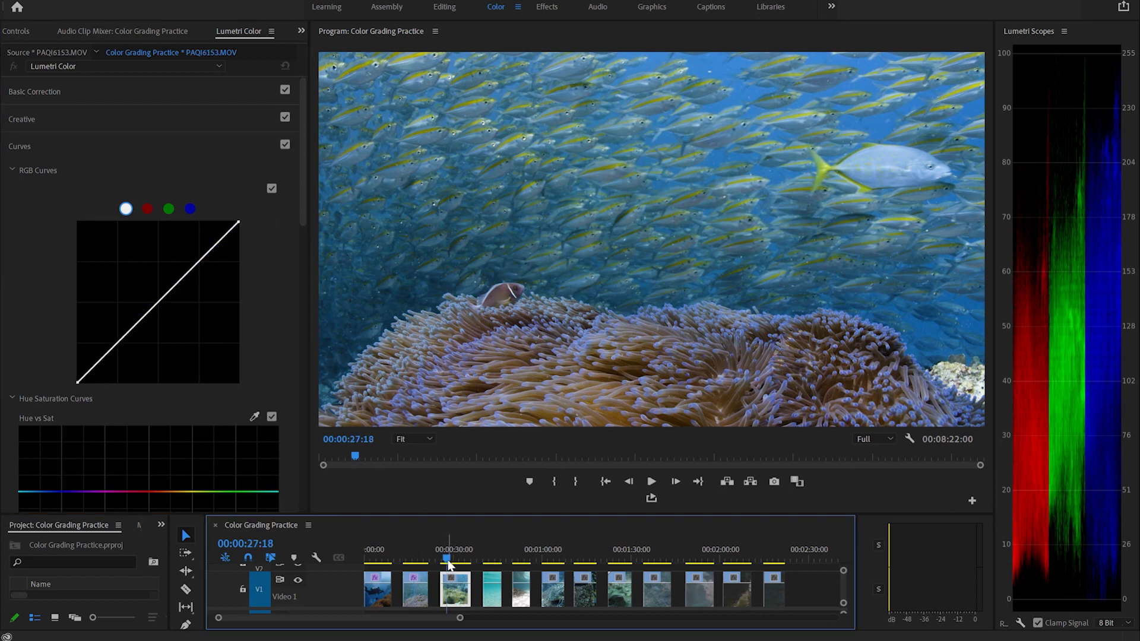
mouse_move(447, 559)
mouse_down()
mouse_move(456, 561)
mouse_move(442, 560)
mouse_up()
key(space)
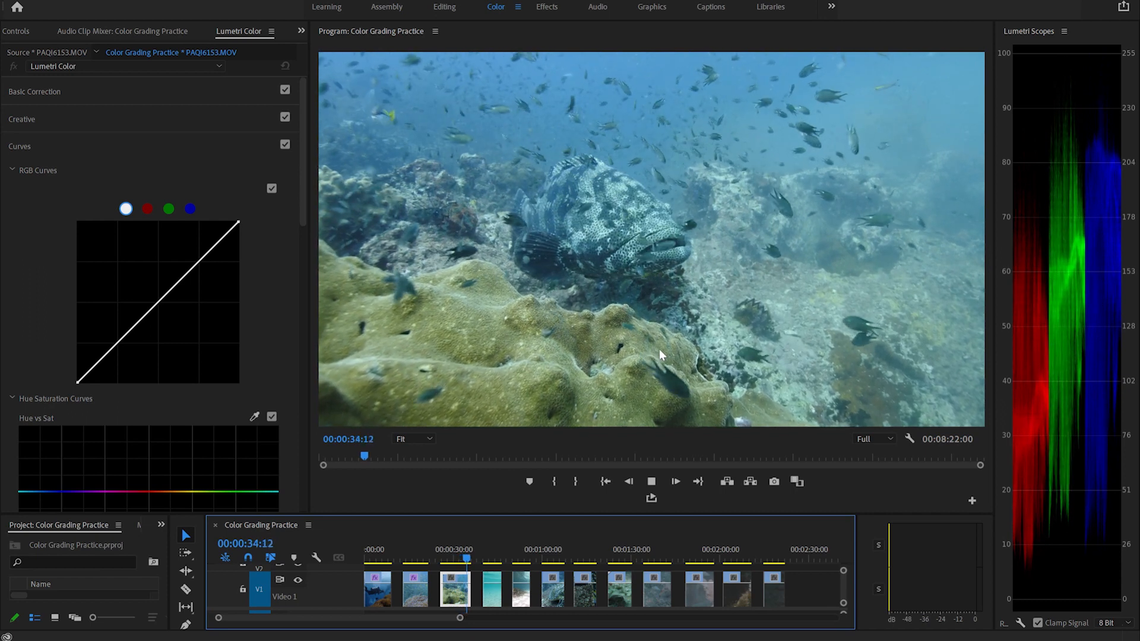
key(space)
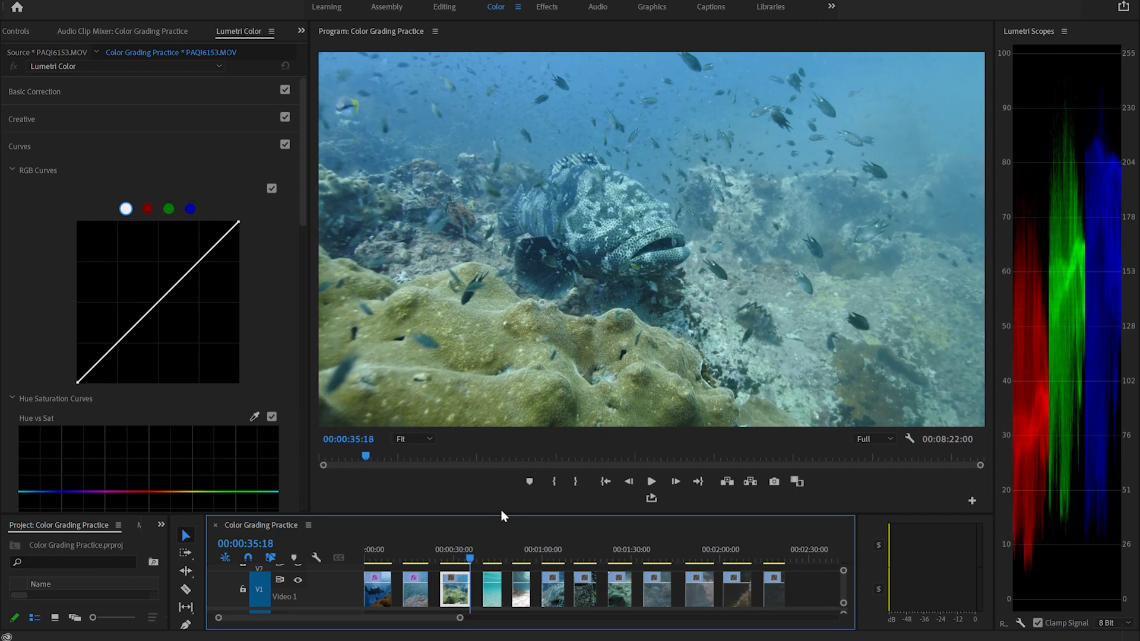
click(453, 560)
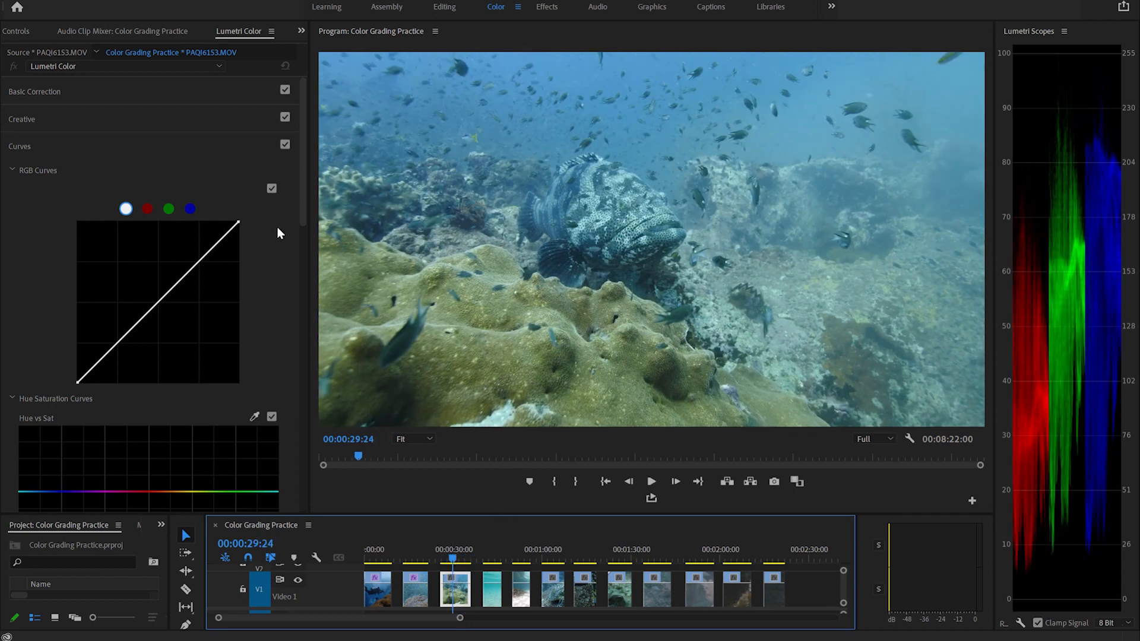
click(237, 223)
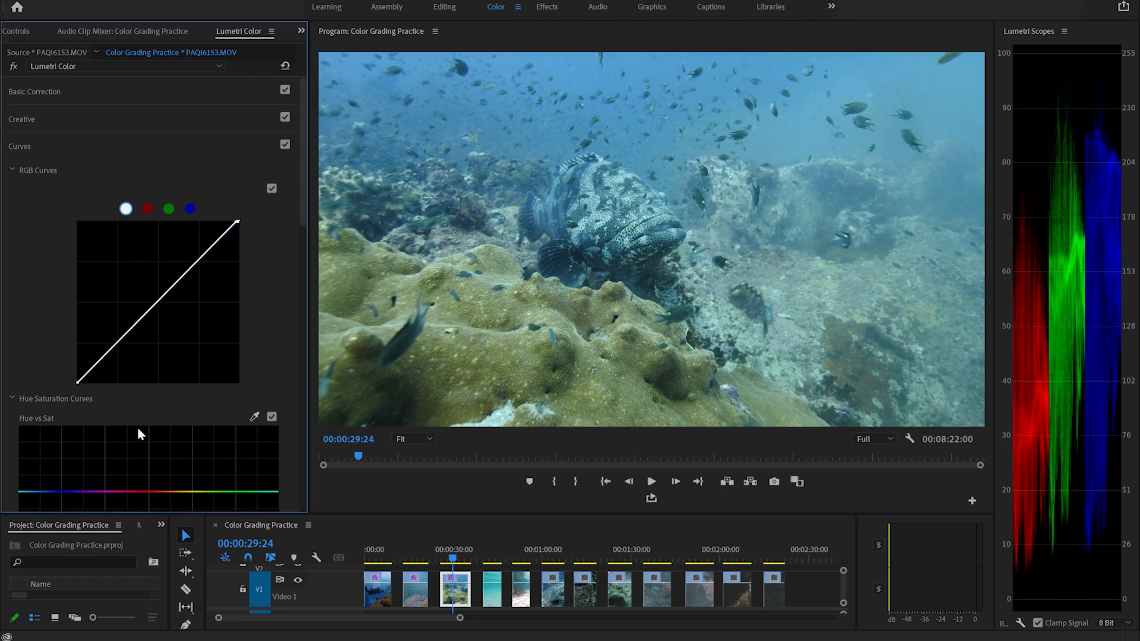
drag(78, 384, 87, 386)
Add a midpoint to the green RGB curve, pull it below the diagonal, and ease it back up slightly.
click(169, 208)
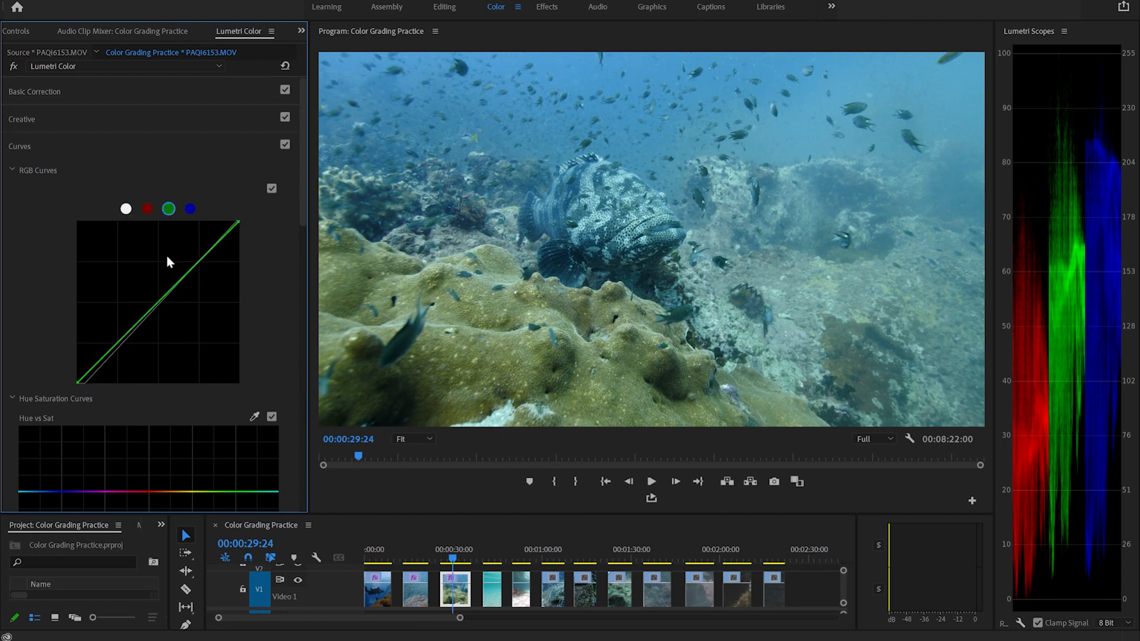
drag(159, 305, 166, 308)
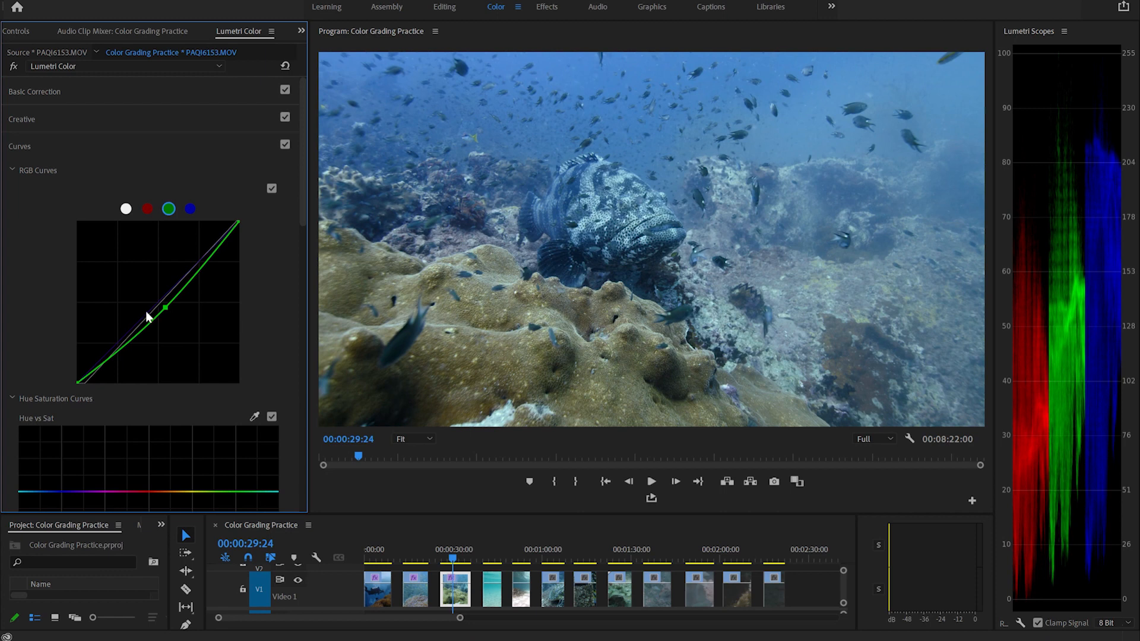
drag(166, 309, 166, 306)
drag(166, 308, 166, 305)
Add contrast on the white RGB curve with a lowered midtone point, a slightly raised highlight point and a shadow point.
click(125, 209)
drag(201, 263, 199, 261)
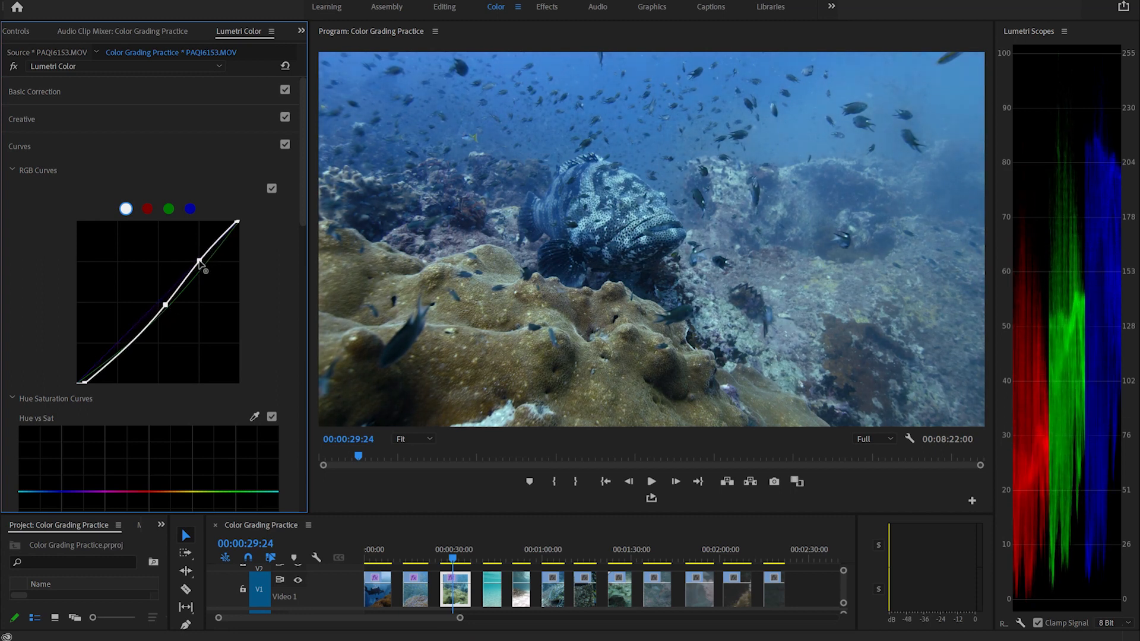
drag(126, 347, 128, 348)
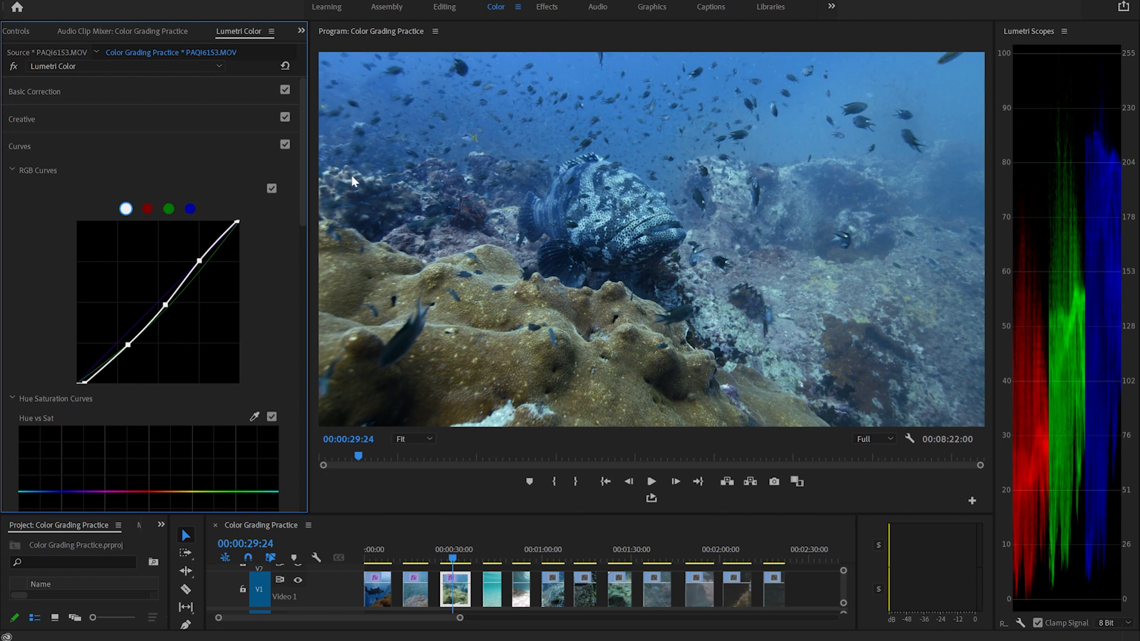
Toggle the Curves section off and on repeatedly to compare the grouper clip before and after the curve adjustments.
click(285, 145)
click(286, 145)
click(286, 145)
click(285, 145)
click(286, 144)
click(286, 145)
click(286, 145)
click(286, 145)
Play the graded grouper clip, park the playhead at 00:00:31:14, and open the Basic Correction settings.
key(space)
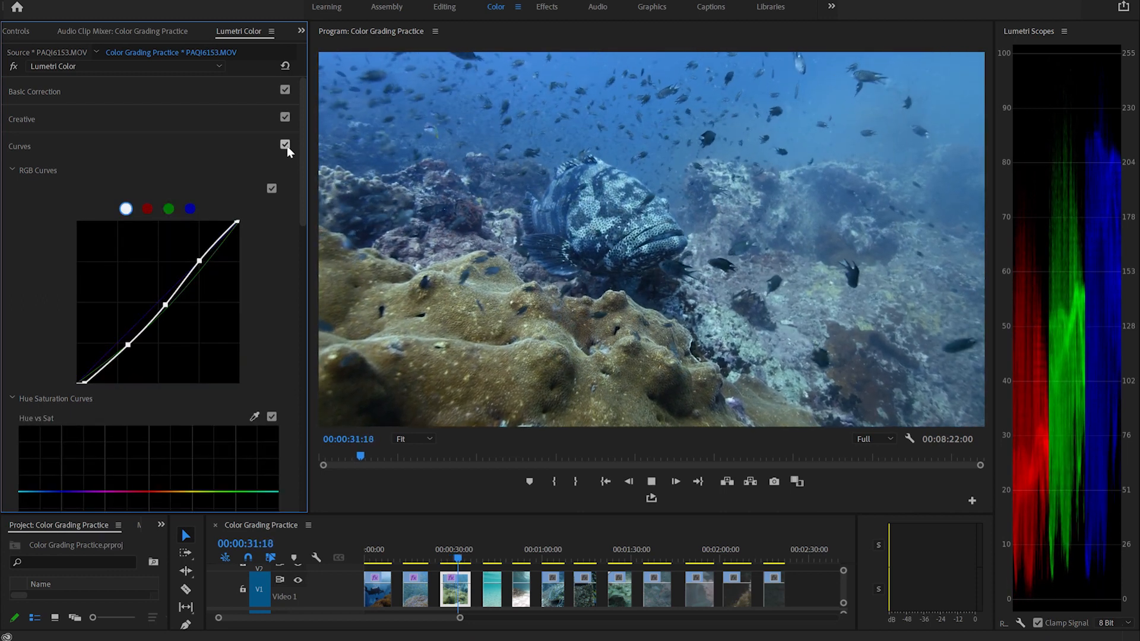
key(space)
drag(466, 567, 458, 564)
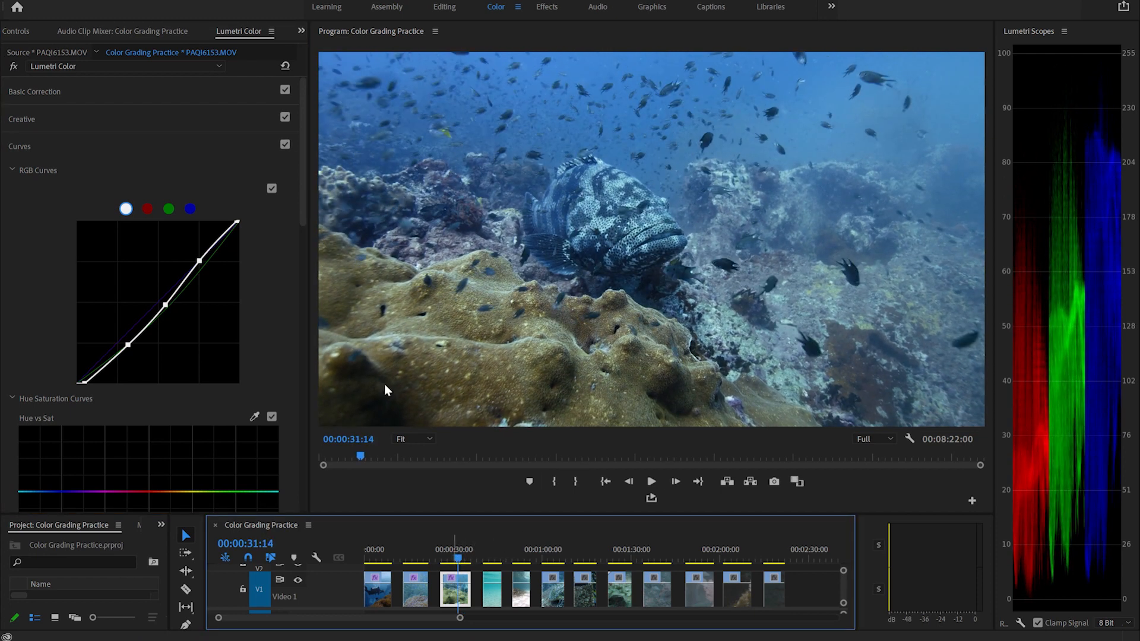
click(74, 89)
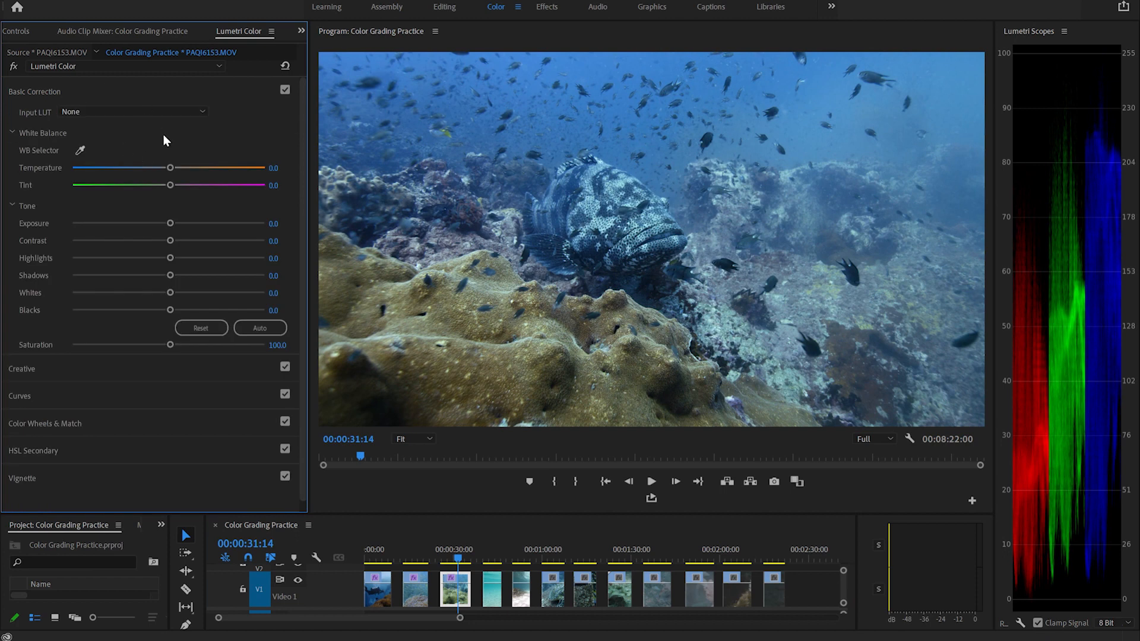
click(80, 152)
click(82, 152)
key(ctrl+z)
Sample the white coral at 00:00:26:20 with the white balance selector, then reduce Temperature to 18.3 and Tint to 21.1.
drag(458, 559, 442, 561)
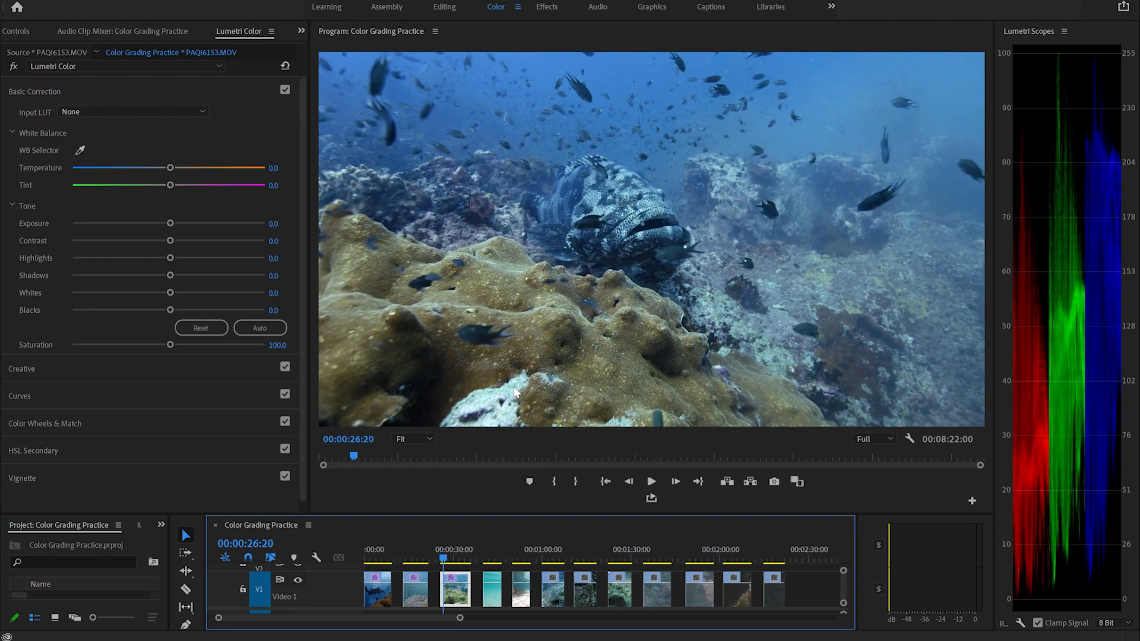
click(80, 150)
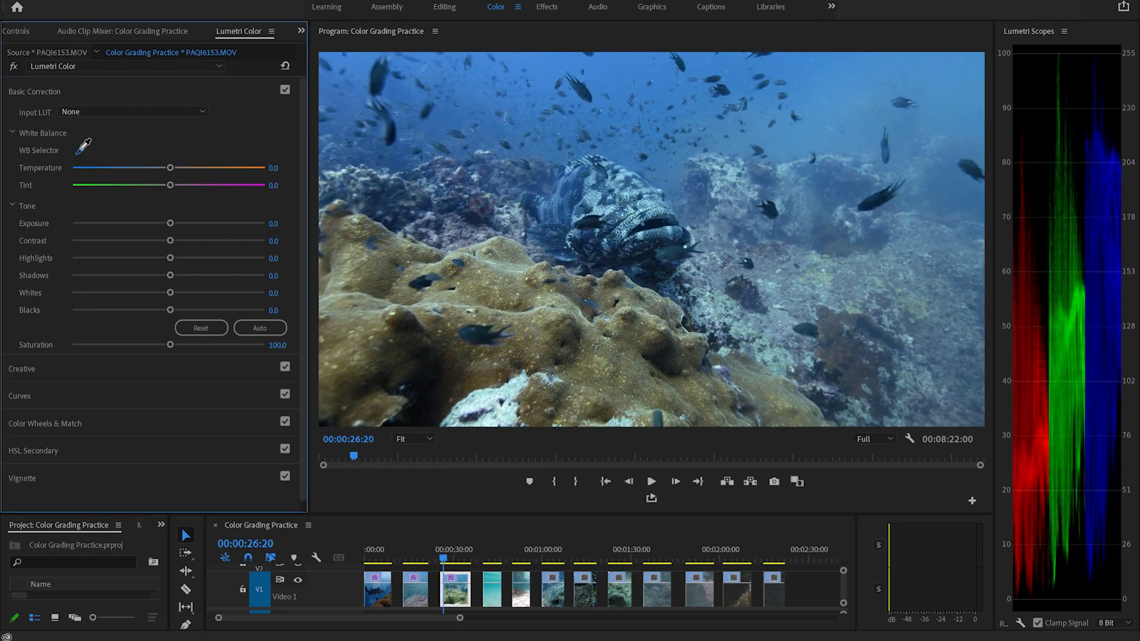
click(484, 406)
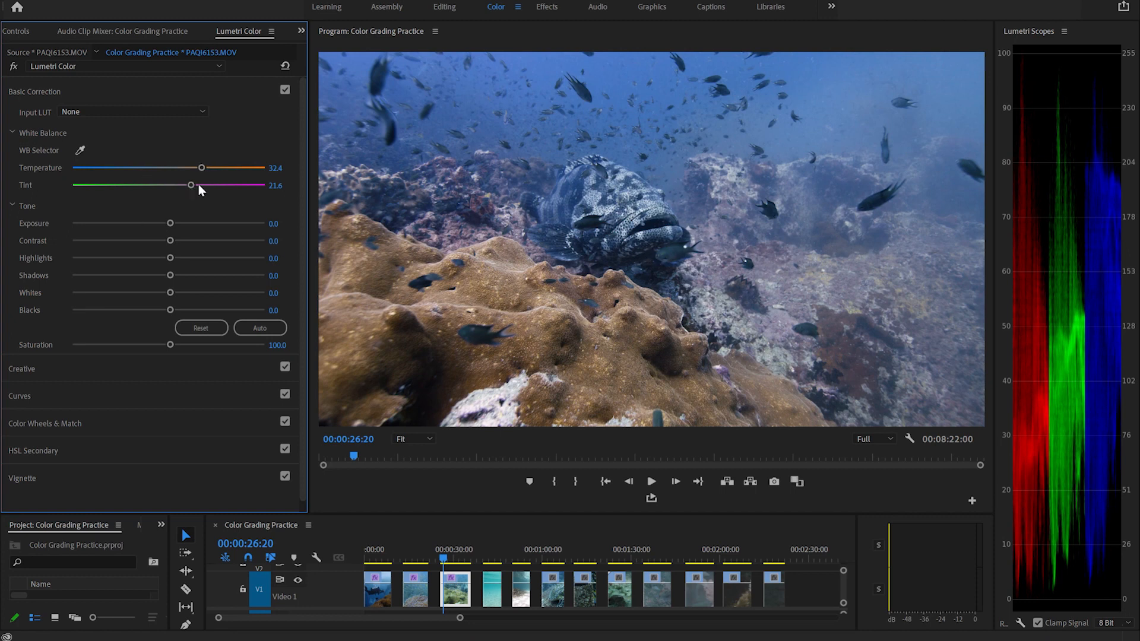
mouse_move(202, 168)
mouse_down()
mouse_move(187, 170)
mouse_move(190, 187)
mouse_move(186, 172)
mouse_up()
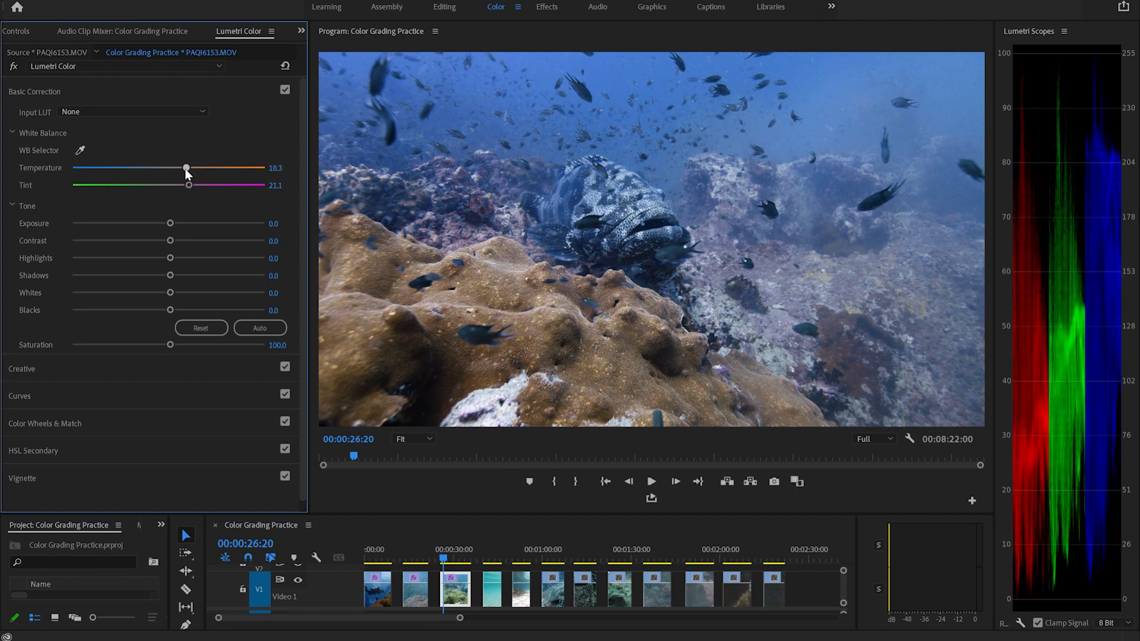
Toggle Basic Correction off and on to compare the grouper clip with and without the white balance change.
click(286, 91)
click(286, 92)
click(284, 90)
click(285, 90)
click(285, 91)
click(285, 90)
Fine-tune the white balance sliders slightly further toward neutral, and toggle Basic Correction to compare the result.
drag(190, 188, 184, 169)
click(285, 91)
click(285, 91)
click(285, 91)
click(285, 91)
click(284, 91)
click(285, 91)
At 00:00:31:14, toggle the whole Lumetri Color effect off and on in Effect Controls to compare the ungraded and graded grouper clip.
click(448, 559)
drag(447, 561, 458, 561)
click(119, 90)
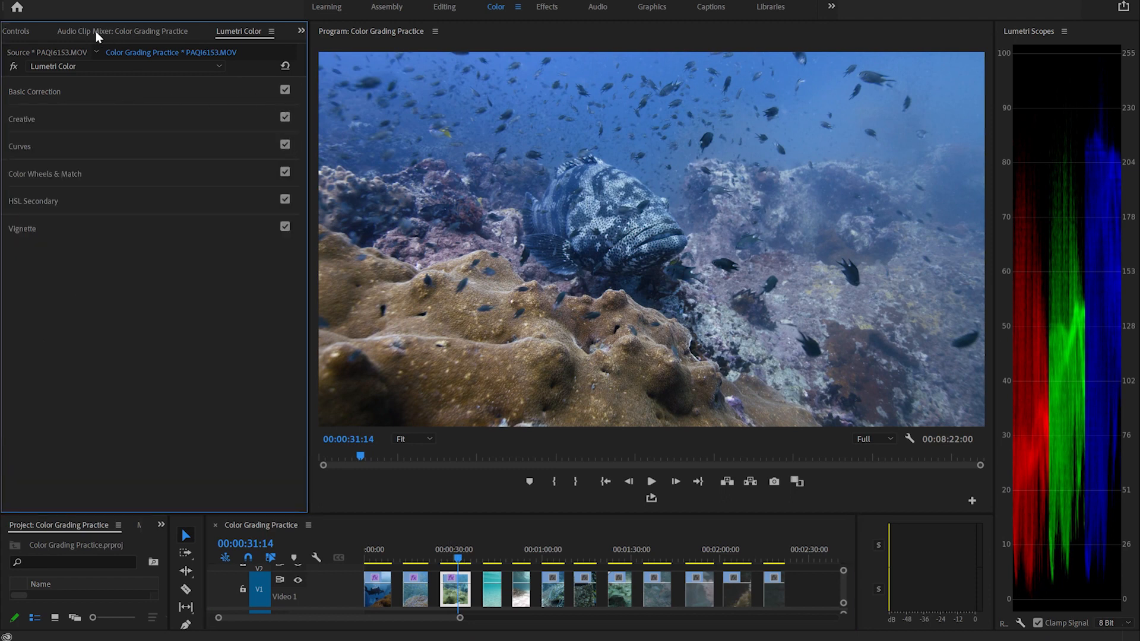
click(17, 36)
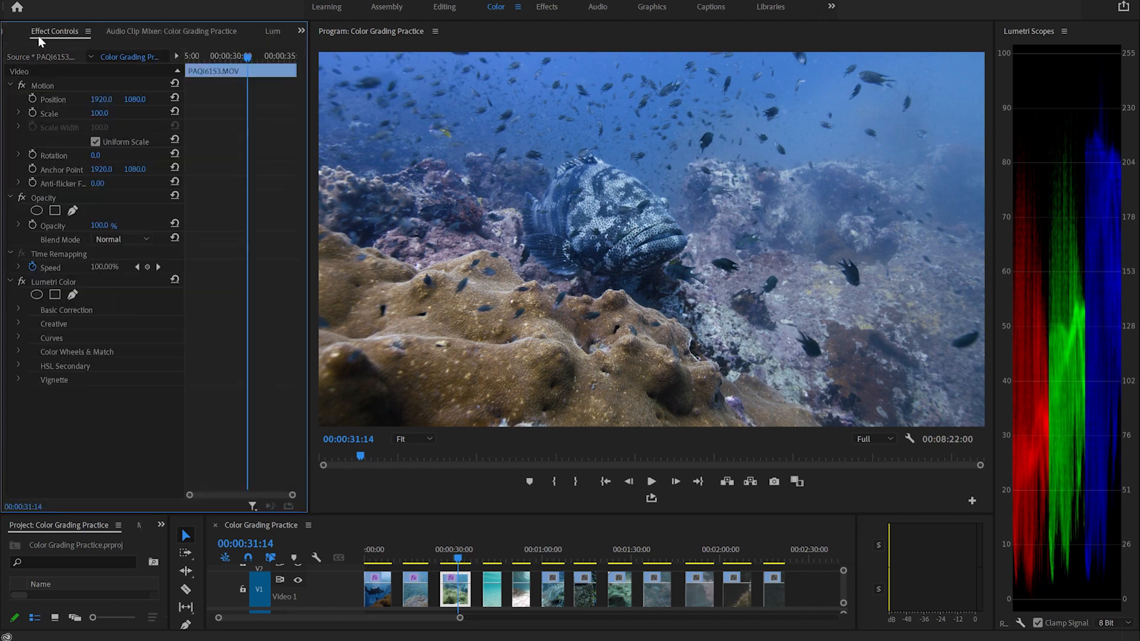
click(21, 282)
click(22, 282)
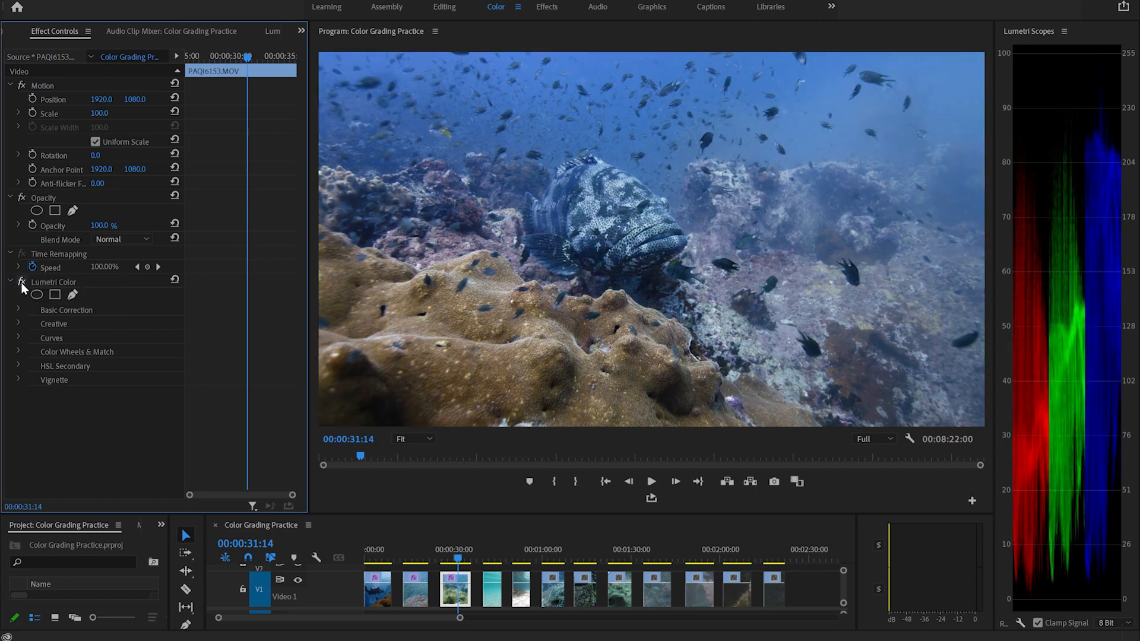
click(21, 281)
click(21, 282)
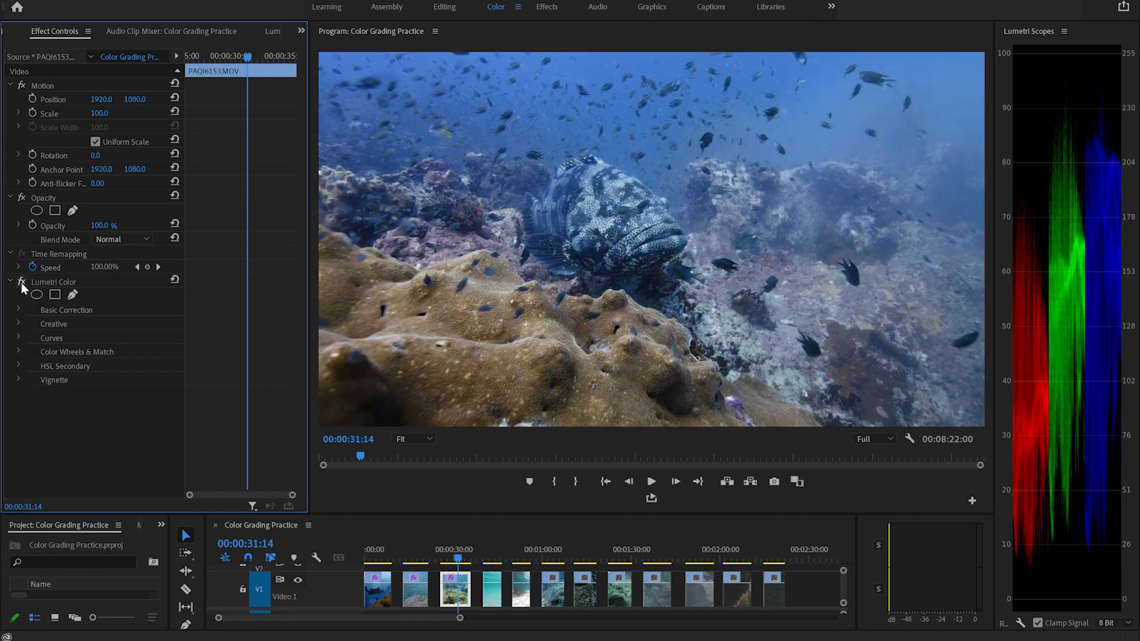
Play the graded grouper clip briefly to review the result in motion.
key(space)
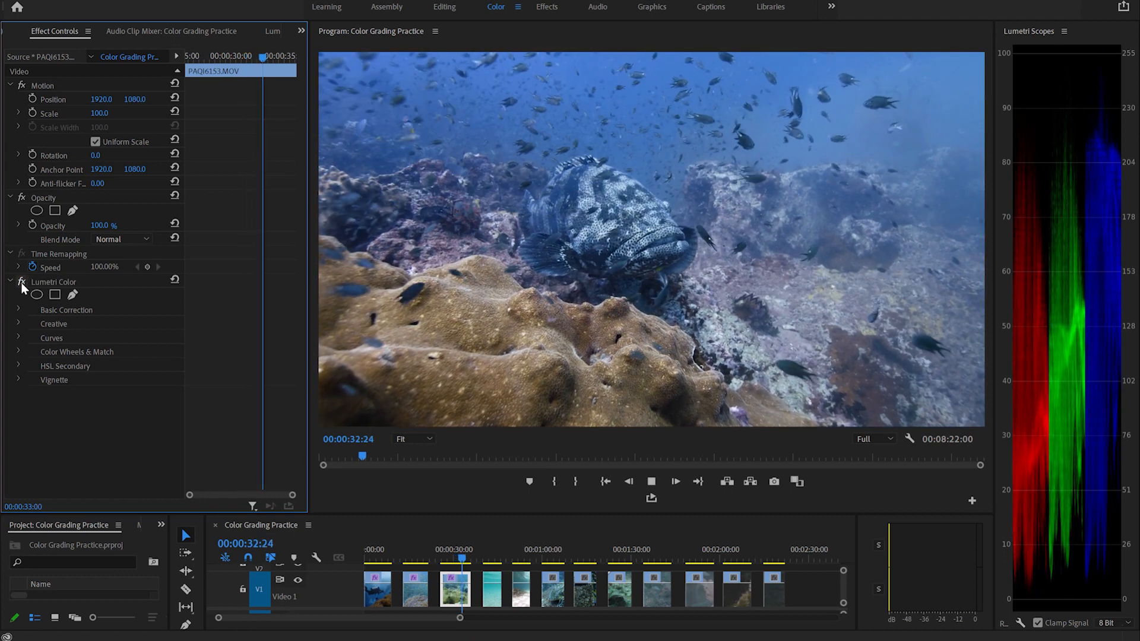
key(space)
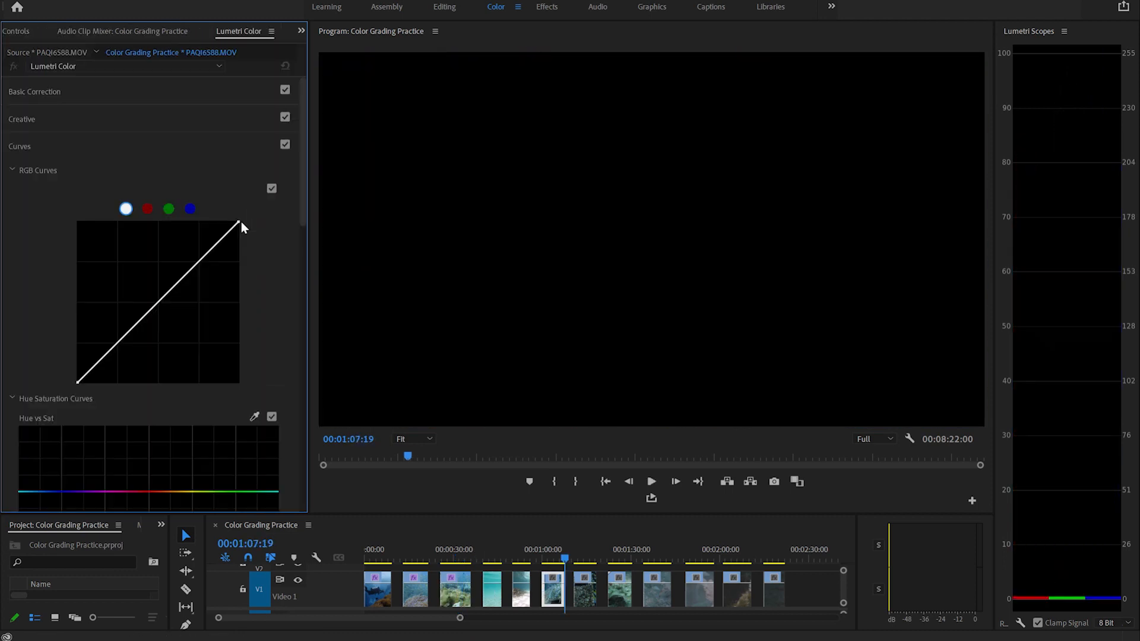
Go to the yellow fish school clip PAQI7707.MOV, preview it and park the playhead at 00:01:12:03.
key(Down)
key(space)
key(space)
drag(587, 558, 577, 562)
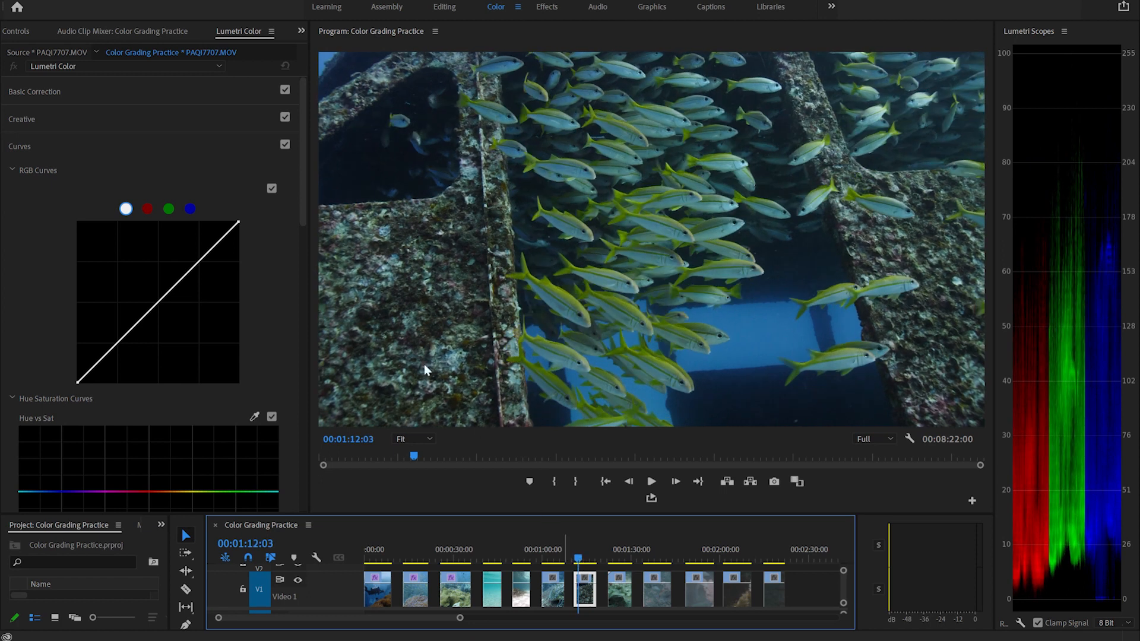
Shape the fish clip's master RGB curve into a gentle S with the white point slightly inward, and lower the green curve's midtones slightly.
drag(239, 226, 230, 223)
drag(156, 302, 162, 304)
drag(194, 264, 193, 262)
click(121, 351)
click(169, 208)
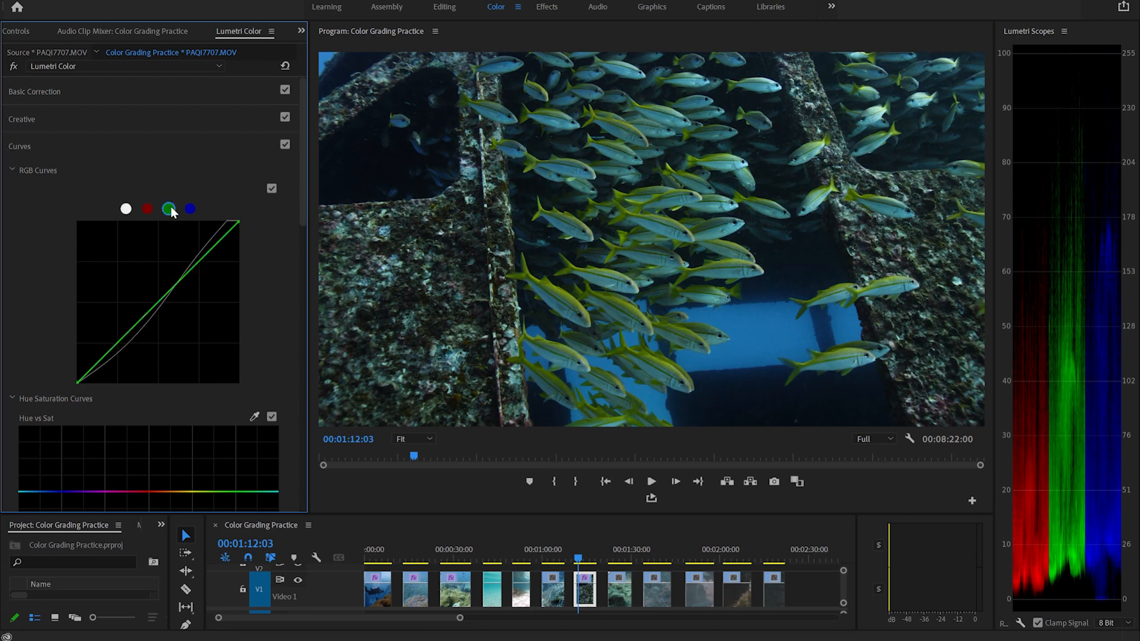
drag(161, 303, 165, 304)
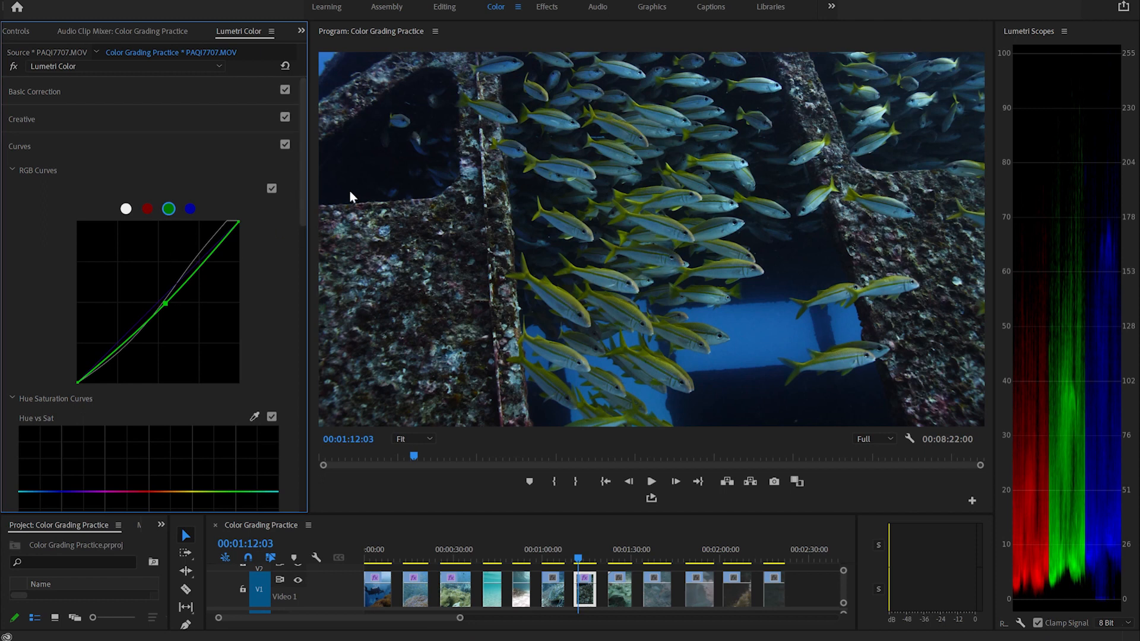
Look through the Hue Saturation Curves, sample a fish's yellow in Hue vs Sat, try adjusting its point and reset the curve.
drag(304, 196, 296, 286)
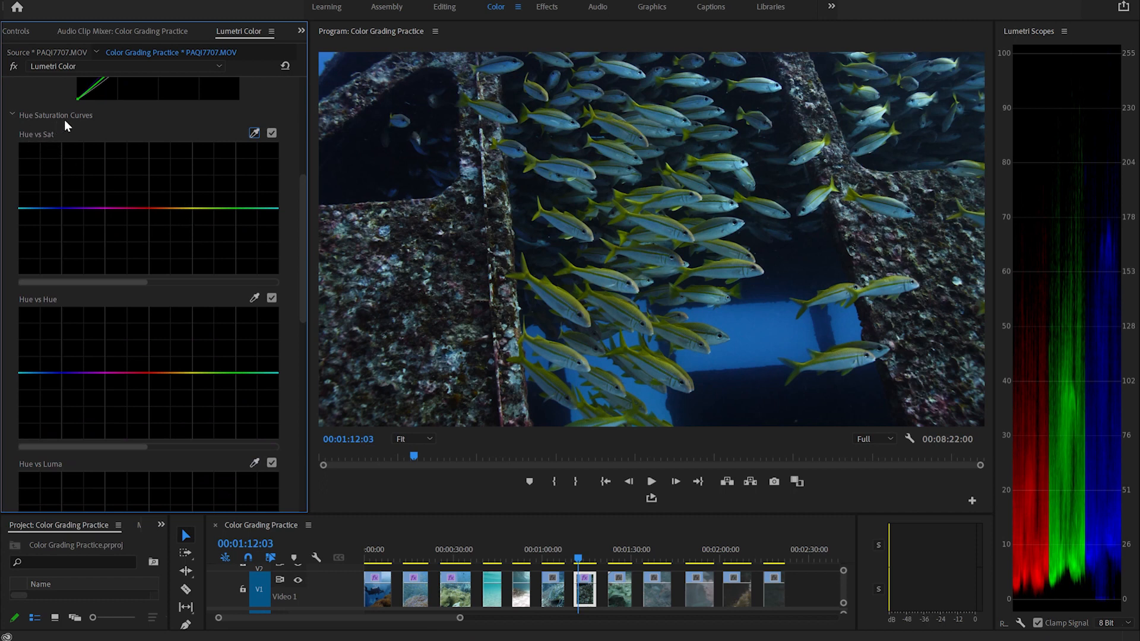
scroll(74, 270, down, 1)
scroll(93, 344, down, 1)
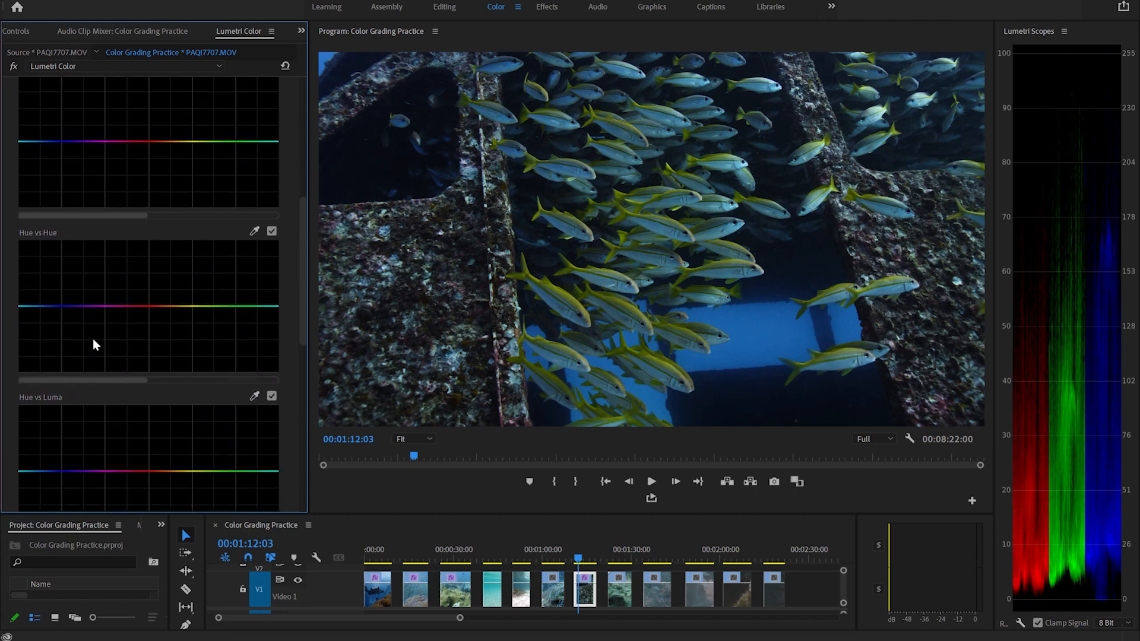
scroll(192, 341, up, 2)
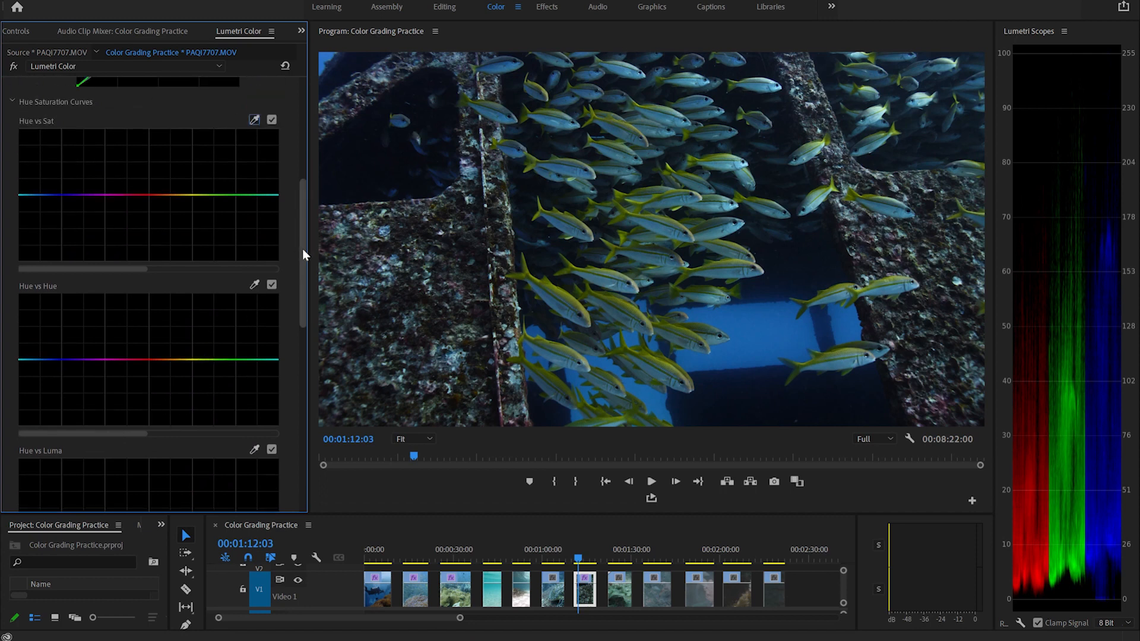
scroll(301, 249, down, 5)
drag(304, 294, 311, 256)
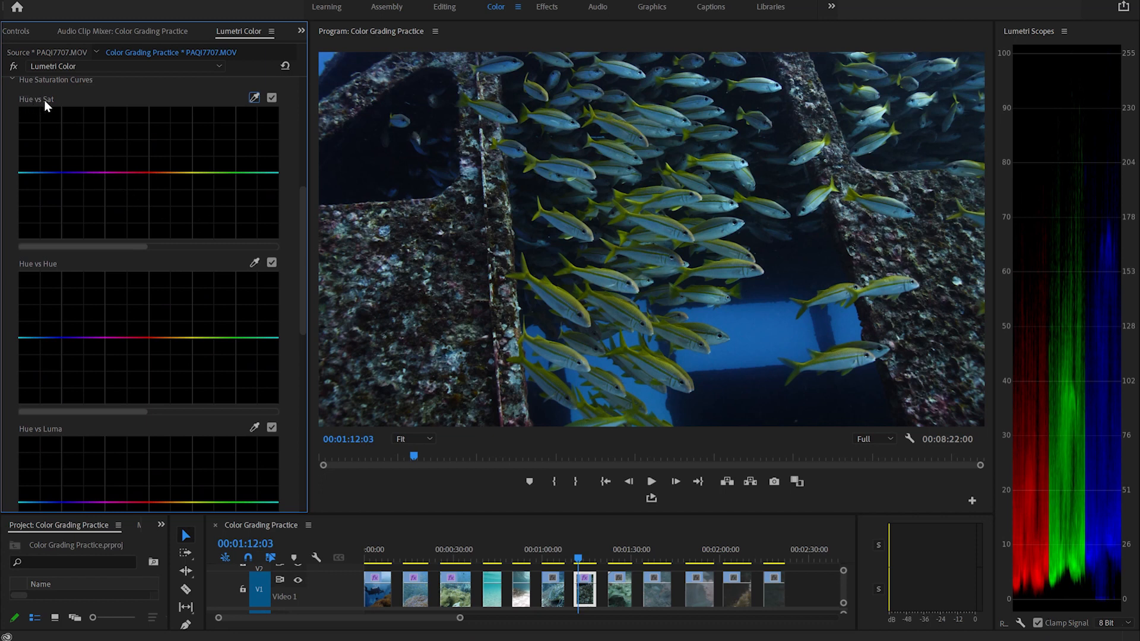
click(255, 95)
click(673, 221)
click(209, 173)
double_click(237, 194)
Sample a fish's yellow in Hue vs Hue and raise the centre point slightly to shift it toward a warmer yellow.
click(254, 262)
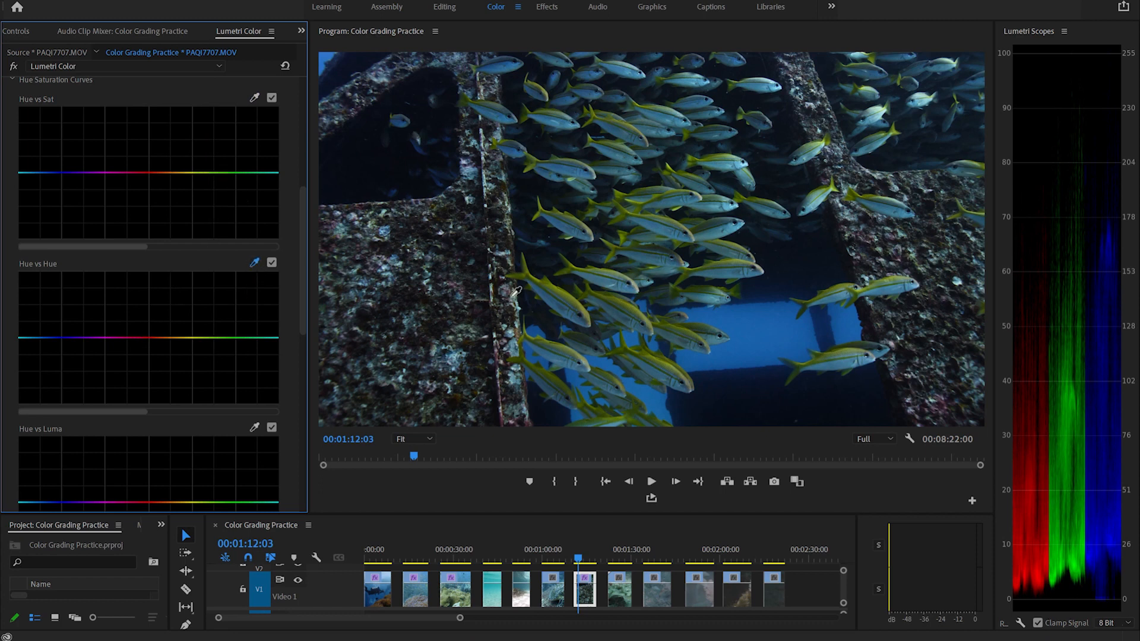
click(672, 217)
mouse_move(212, 339)
mouse_down()
mouse_move(213, 314)
mouse_move(210, 359)
mouse_move(210, 308)
mouse_move(210, 354)
mouse_move(210, 329)
mouse_up()
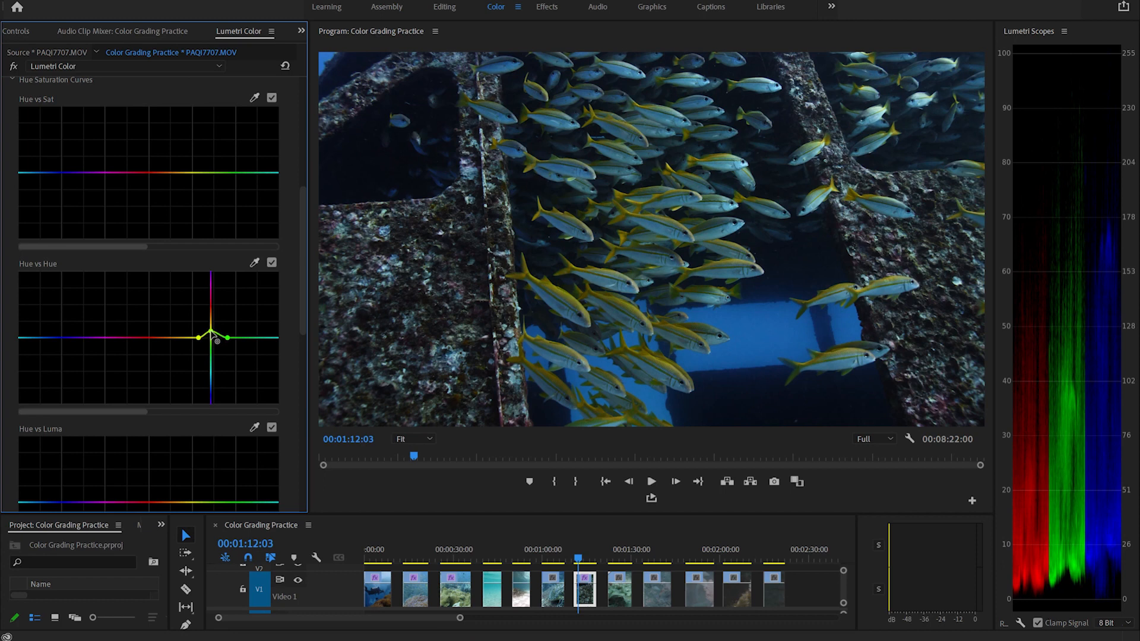
Sample a fish's yellow in Hue vs Sat and raise the centre point slightly to increase its saturation.
click(254, 98)
click(683, 219)
drag(216, 172, 217, 163)
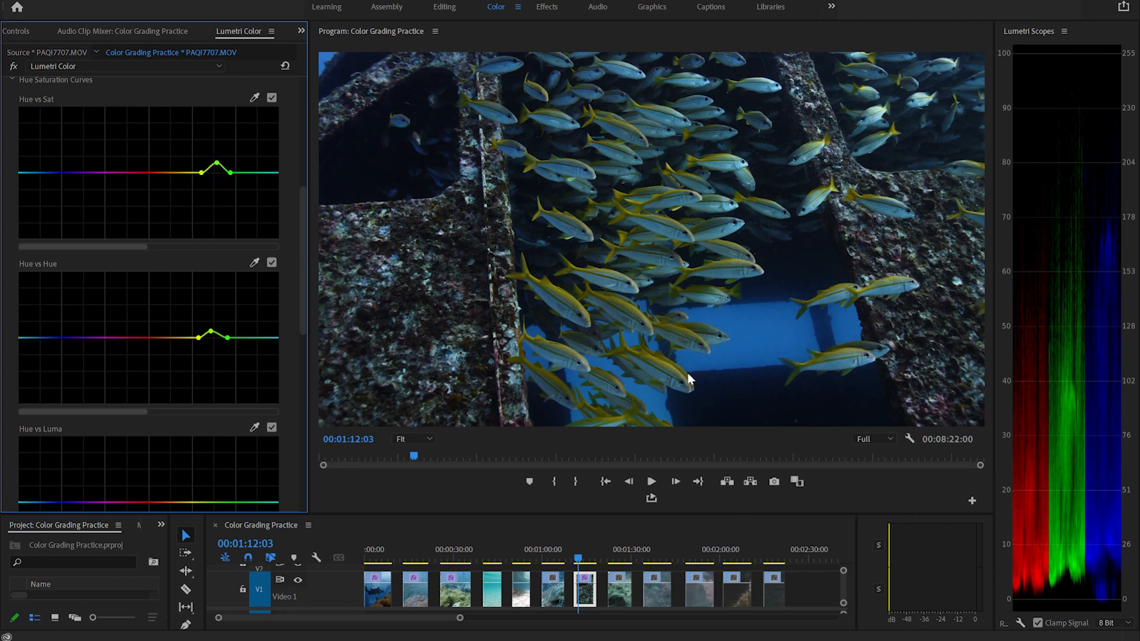
Play the fish clip to 00:01:14:03 and toggle the Curves section off and on to compare the grade.
scroll(301, 219, up, 5)
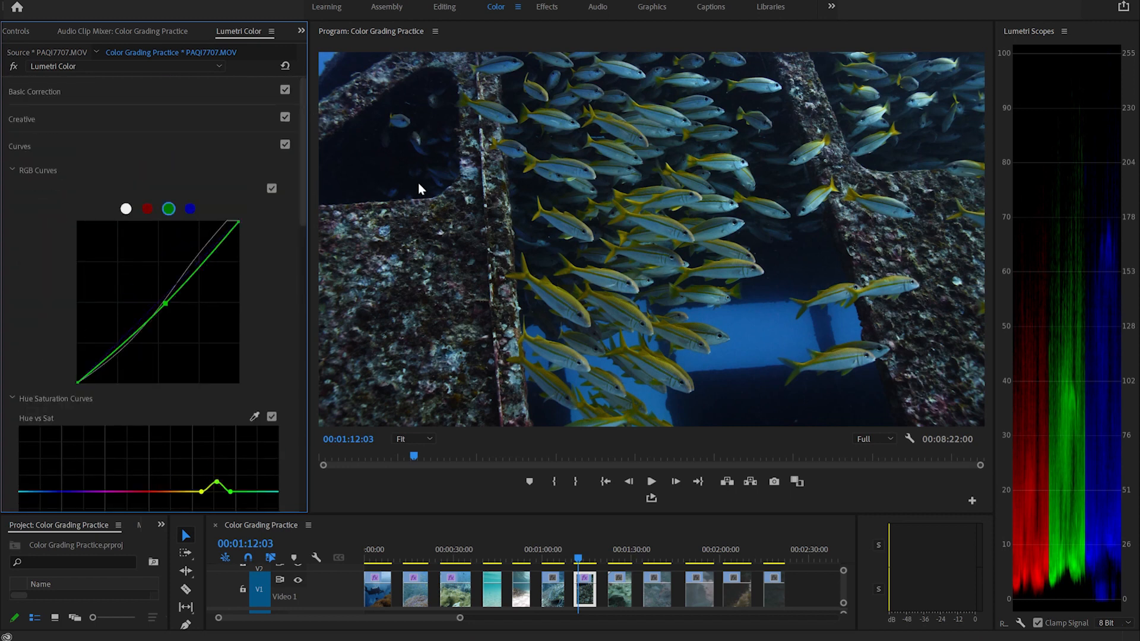
key(space)
key(space)
click(286, 145)
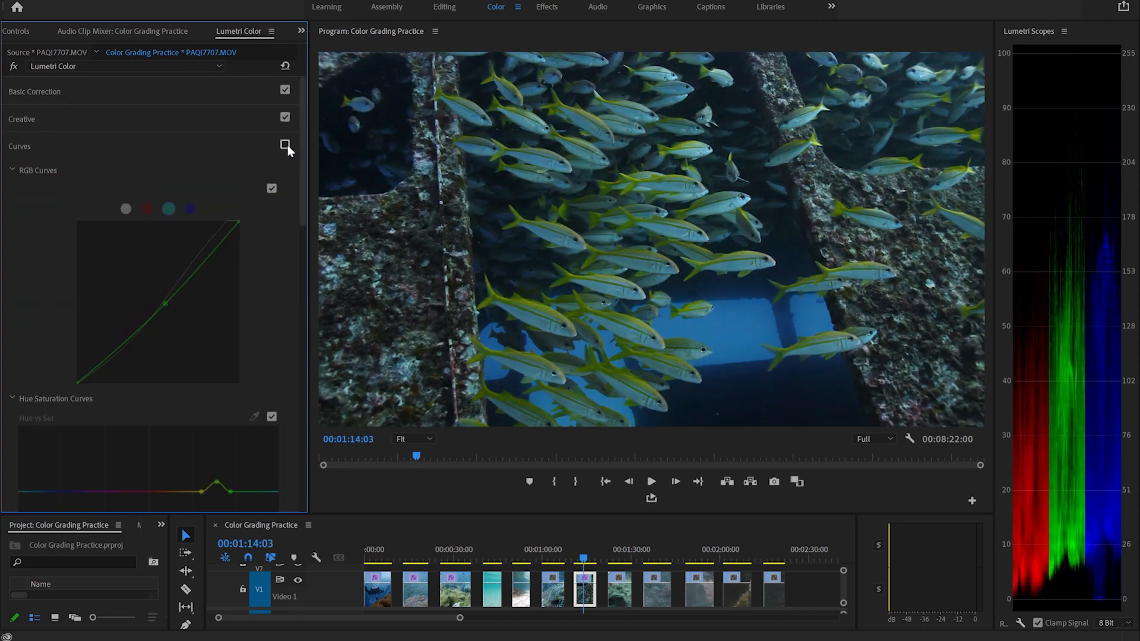
click(285, 145)
click(286, 145)
click(286, 146)
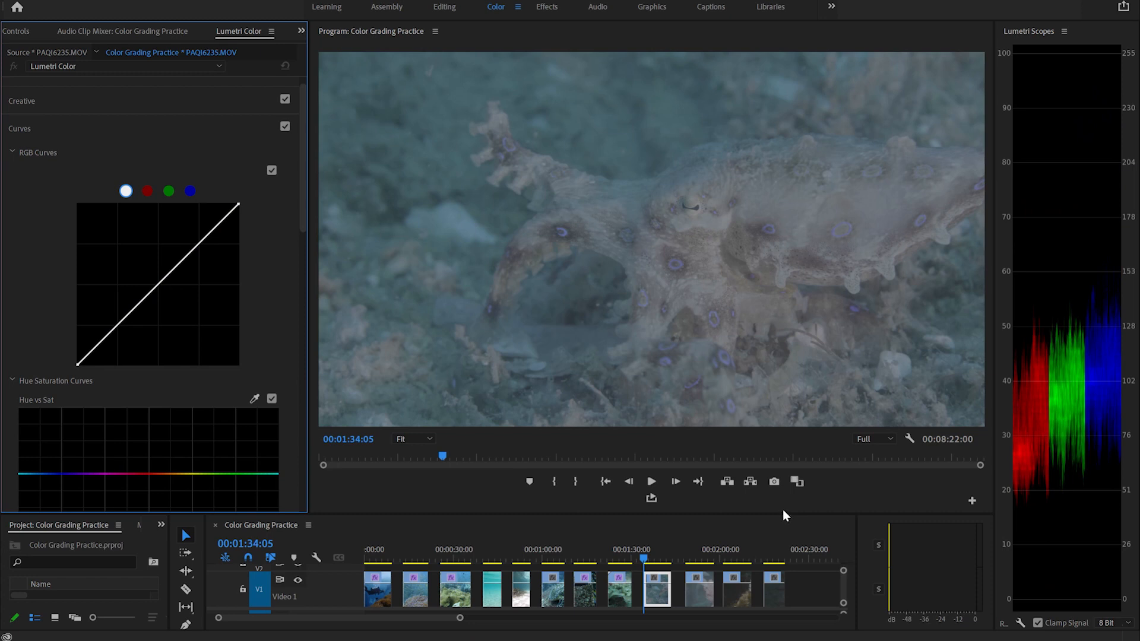
Save the project, then preview the octopus clip PAQI6235.MOV and park the playhead at 00:01:35:19.
key(ctrl+s)
click(651, 482)
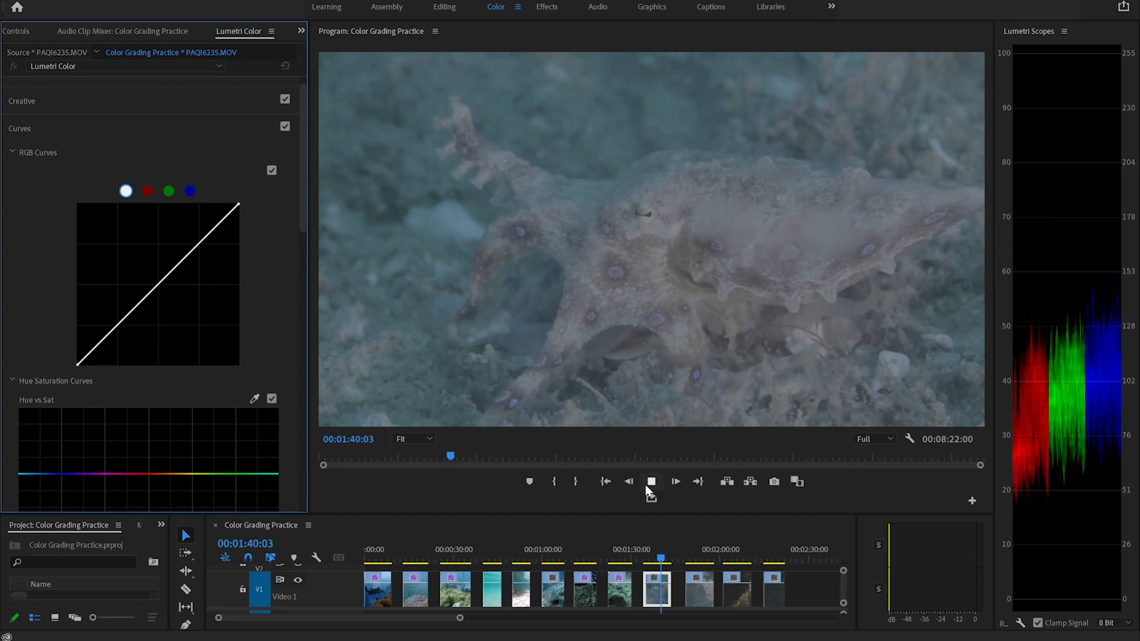
click(649, 484)
click(664, 561)
drag(664, 561, 650, 564)
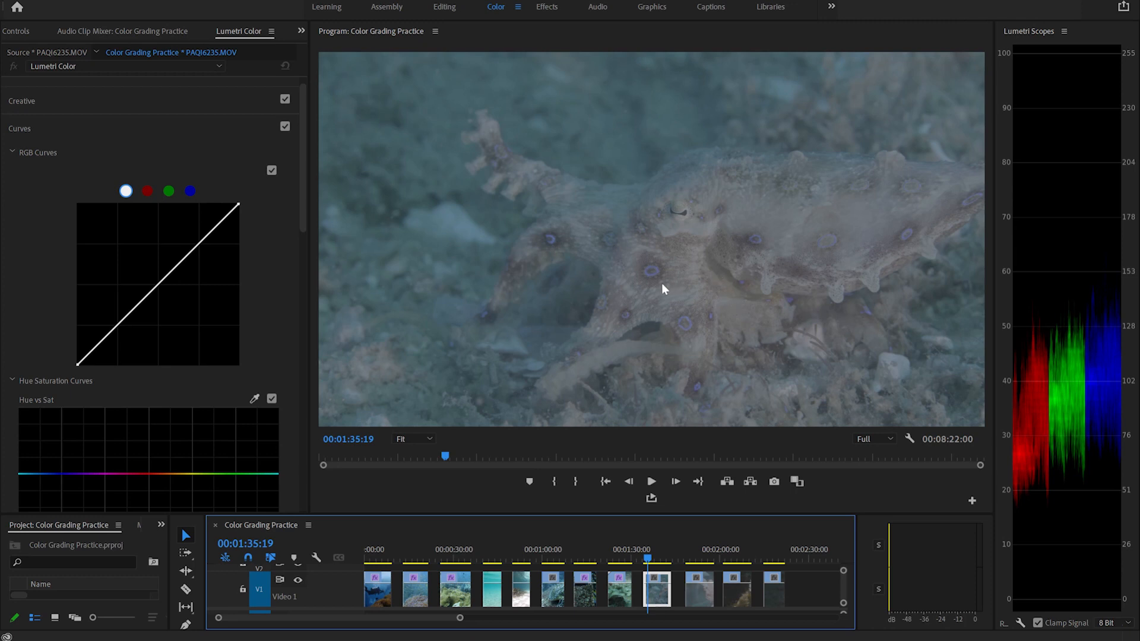
Stretch the octopus clip's contrast by moving the master curve's white point about two-fifths inward and the black point about one-fifth inward.
click(239, 205)
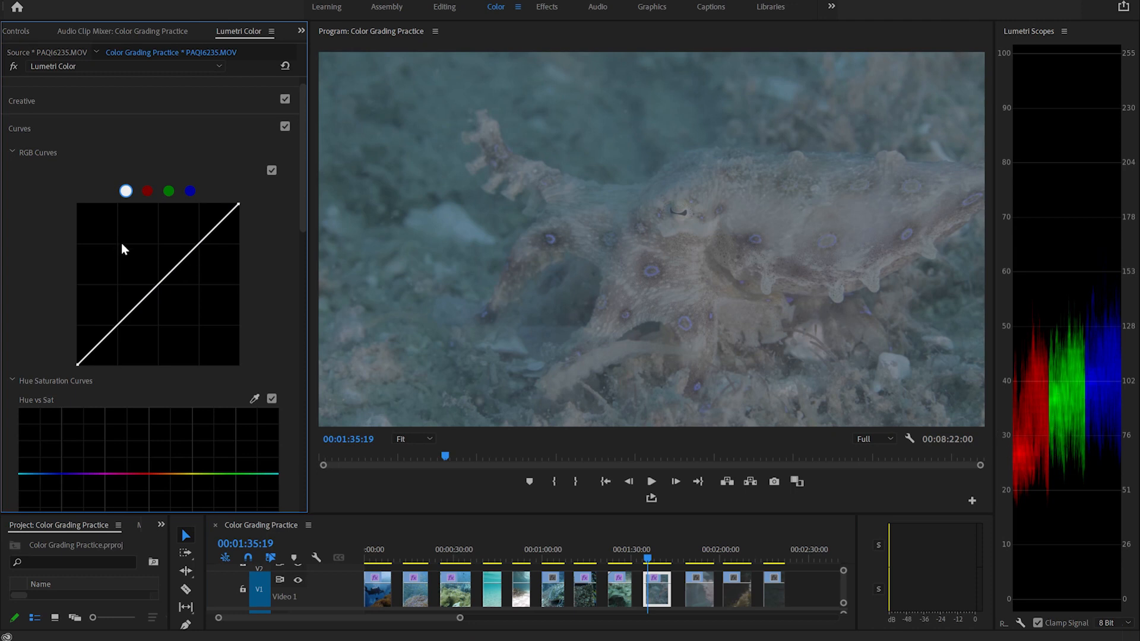
drag(239, 204, 177, 201)
drag(77, 366, 106, 385)
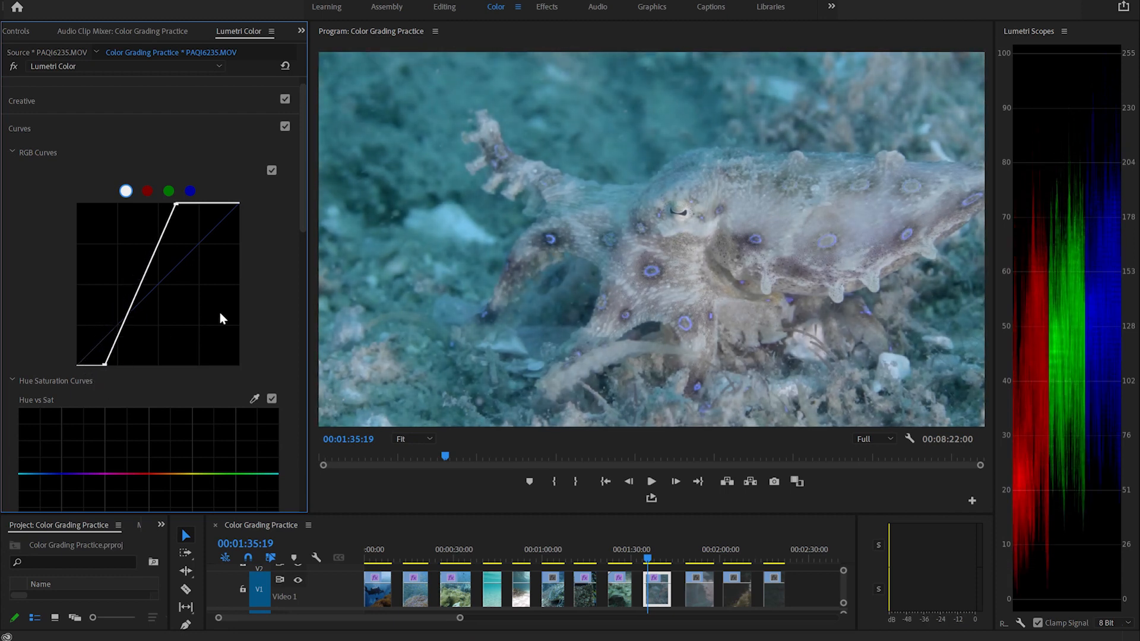
Toggle the Curves section off and on to compare the octopus clip with and without the stretched contrast.
click(284, 126)
click(284, 127)
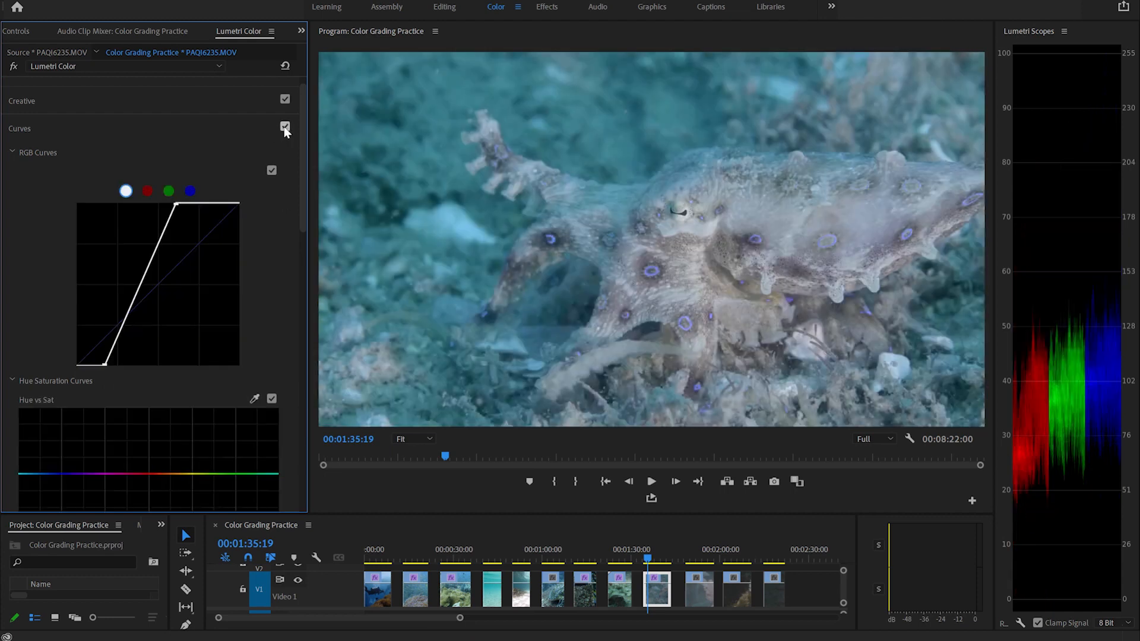
click(285, 126)
click(284, 126)
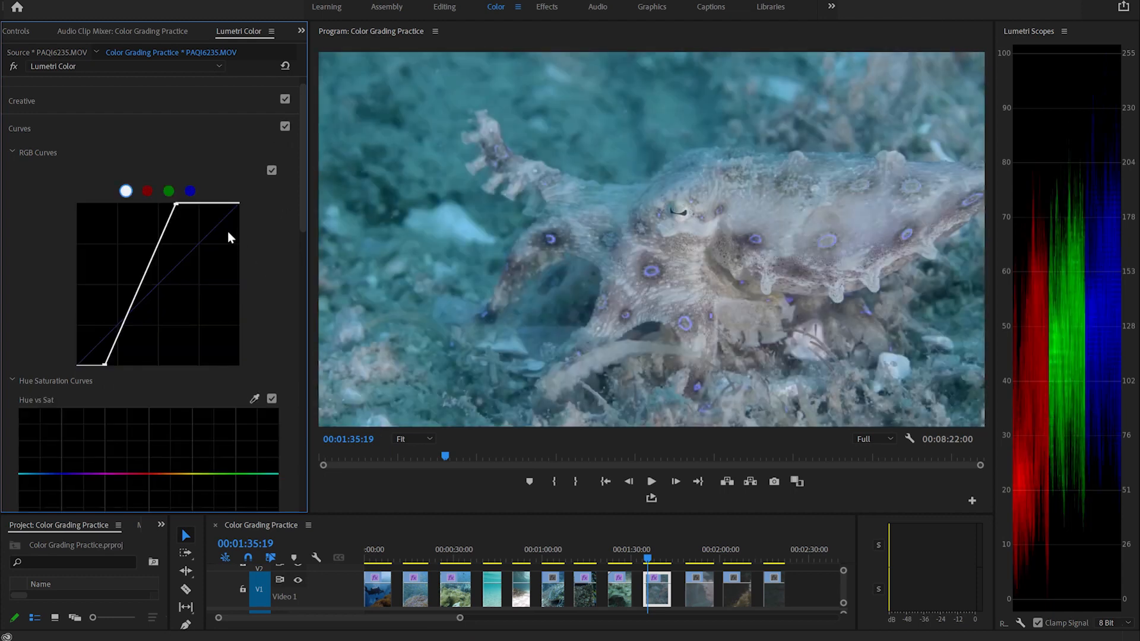
Lower the octopus clip's green curve midpoint slightly, and shape the master curve with three points to darken shadows and midtones.
click(169, 191)
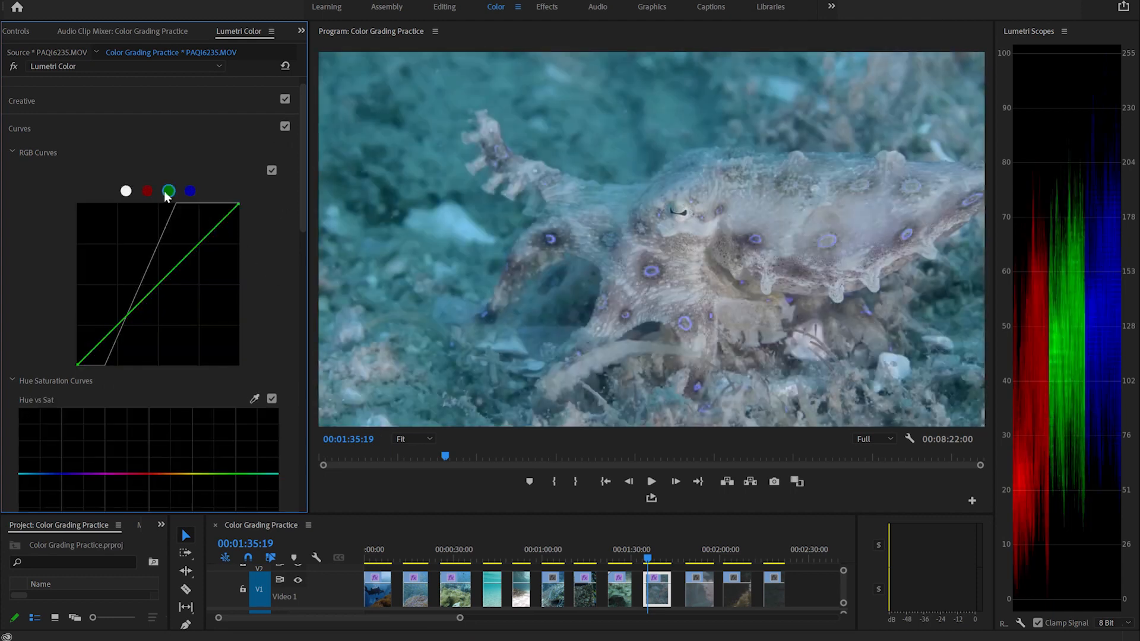
click(160, 287)
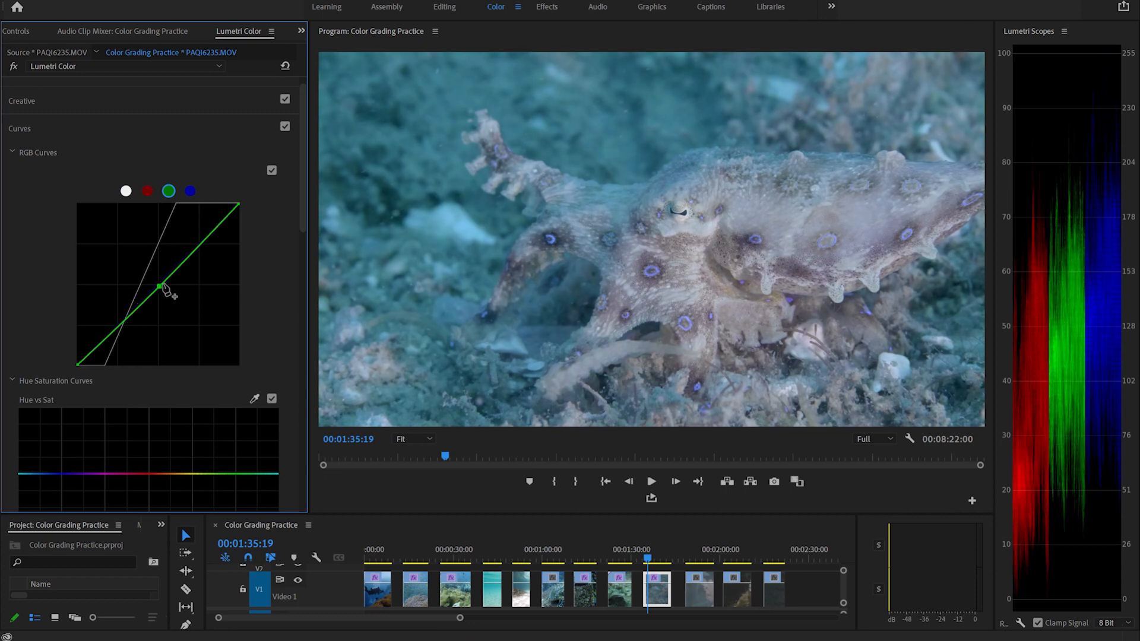
click(126, 191)
drag(142, 291, 161, 246)
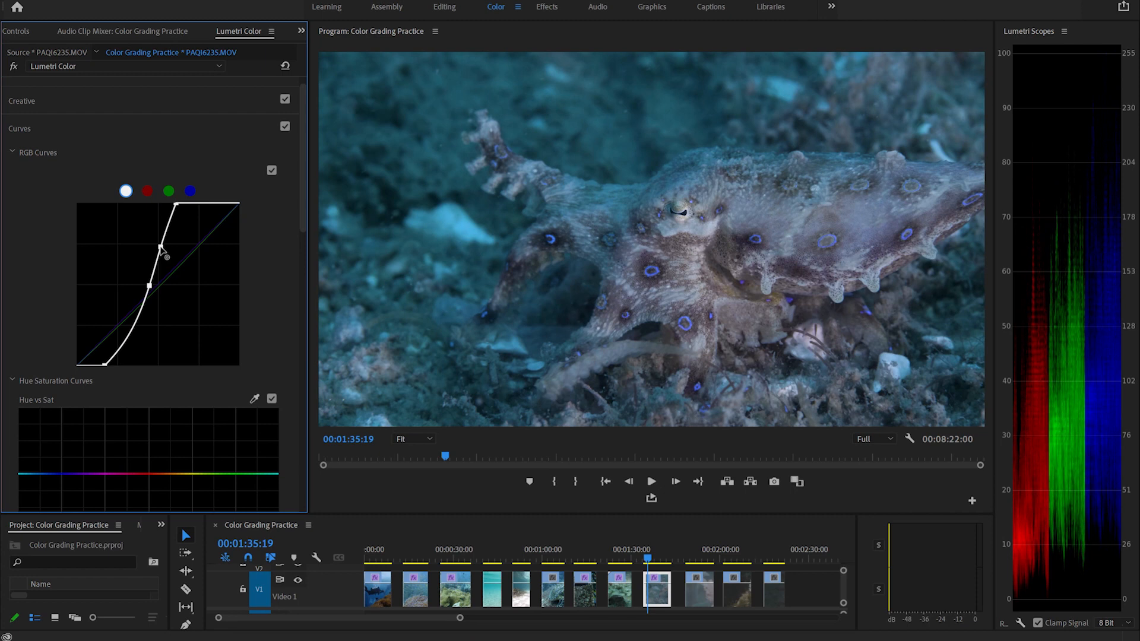
drag(130, 336, 130, 333)
click(285, 127)
click(285, 127)
Sample a blue ring on the octopus in Hue vs Sat and raise the centre point to boost the blue's saturation.
drag(302, 226, 304, 294)
click(254, 202)
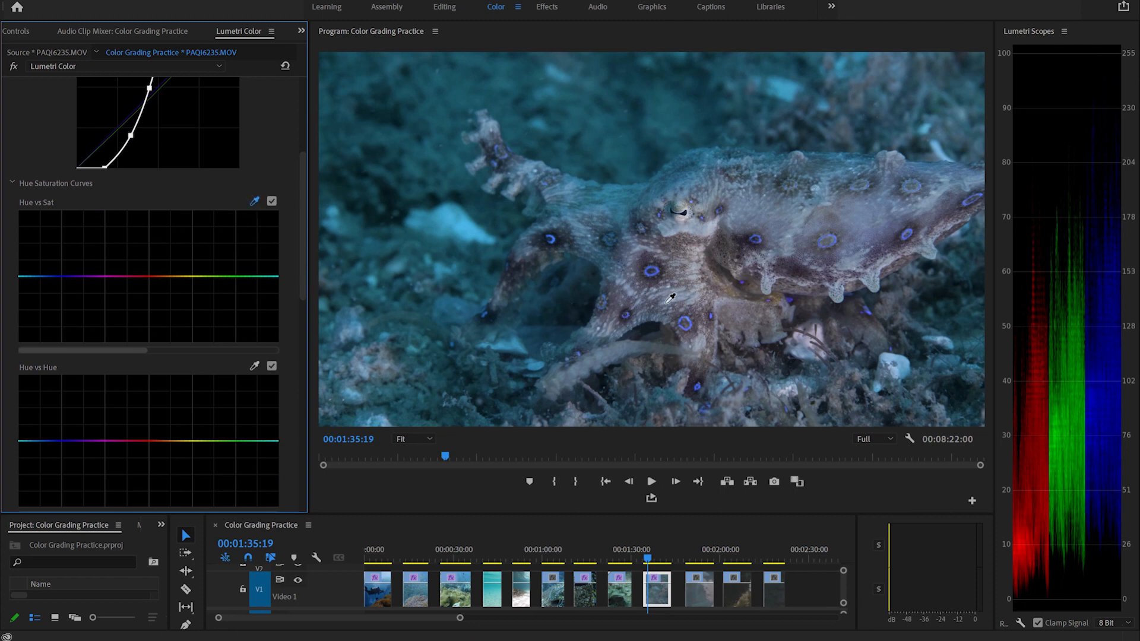
click(649, 270)
mouse_move(59, 278)
mouse_down()
mouse_move(59, 259)
mouse_move(59, 290)
mouse_move(59, 259)
mouse_up()
Sample a blue ring on the octopus in Hue vs Luma, try adjusting its brightness and reset the curve.
drag(300, 279, 301, 315)
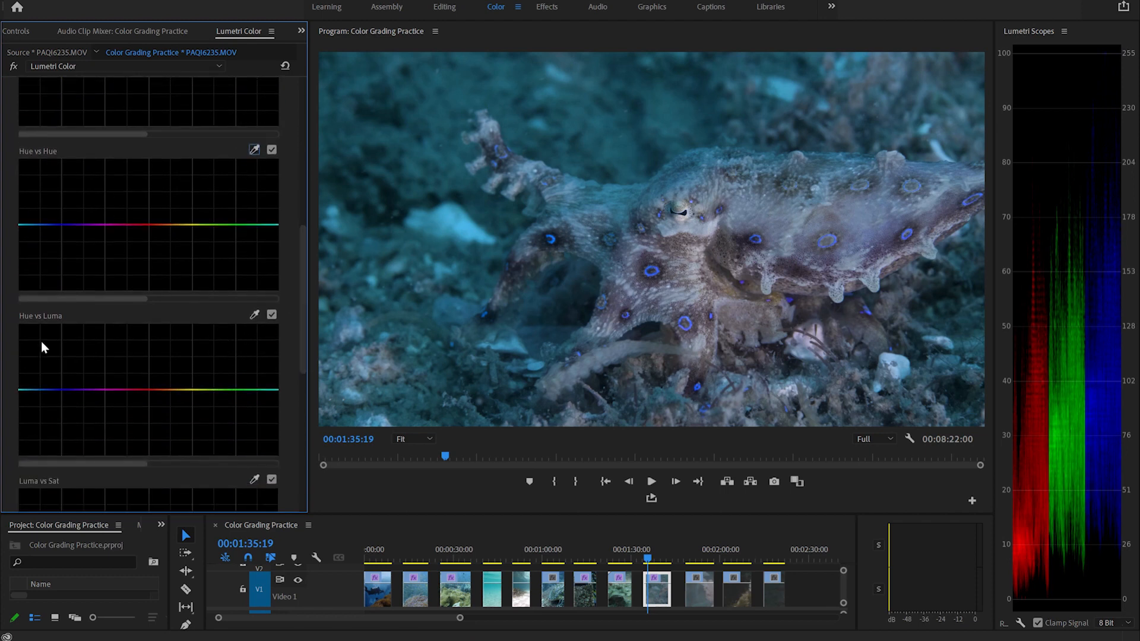
click(253, 315)
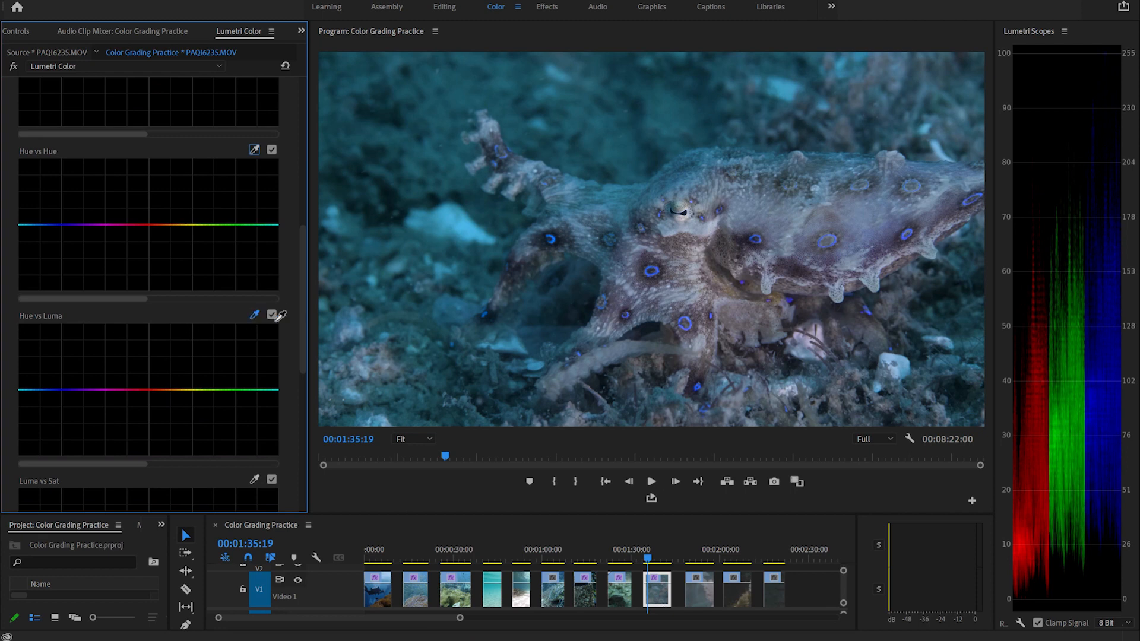
click(651, 267)
drag(58, 392, 61, 391)
double_click(61, 392)
Toggle the Curves section off and on to compare the octopus clip before and after the full curves grade.
drag(301, 313, 319, 157)
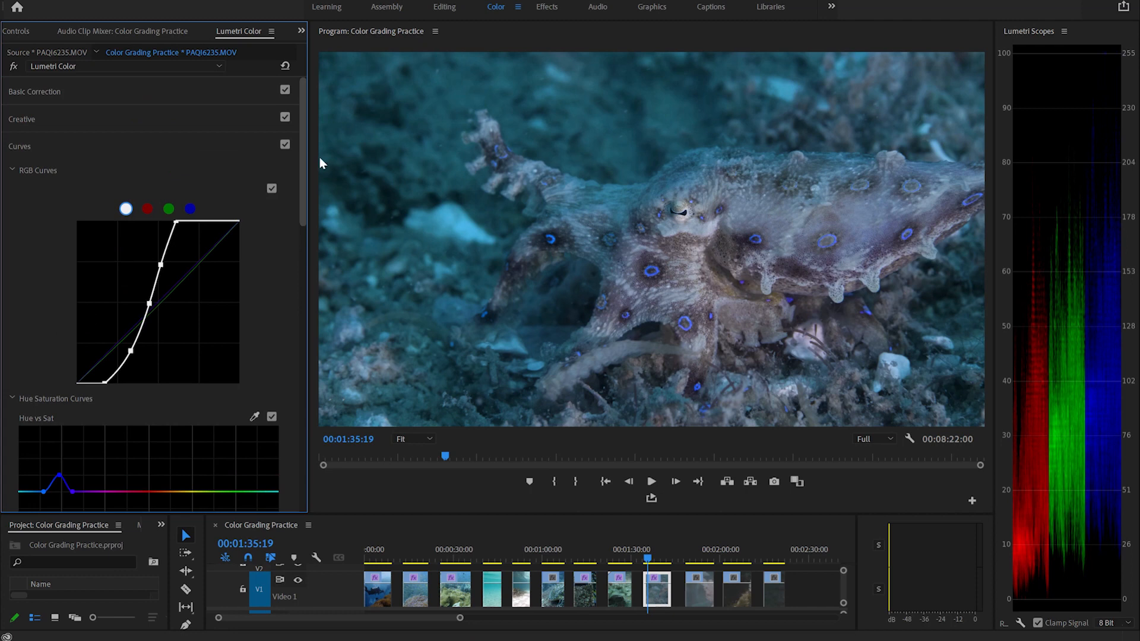
click(284, 145)
click(285, 145)
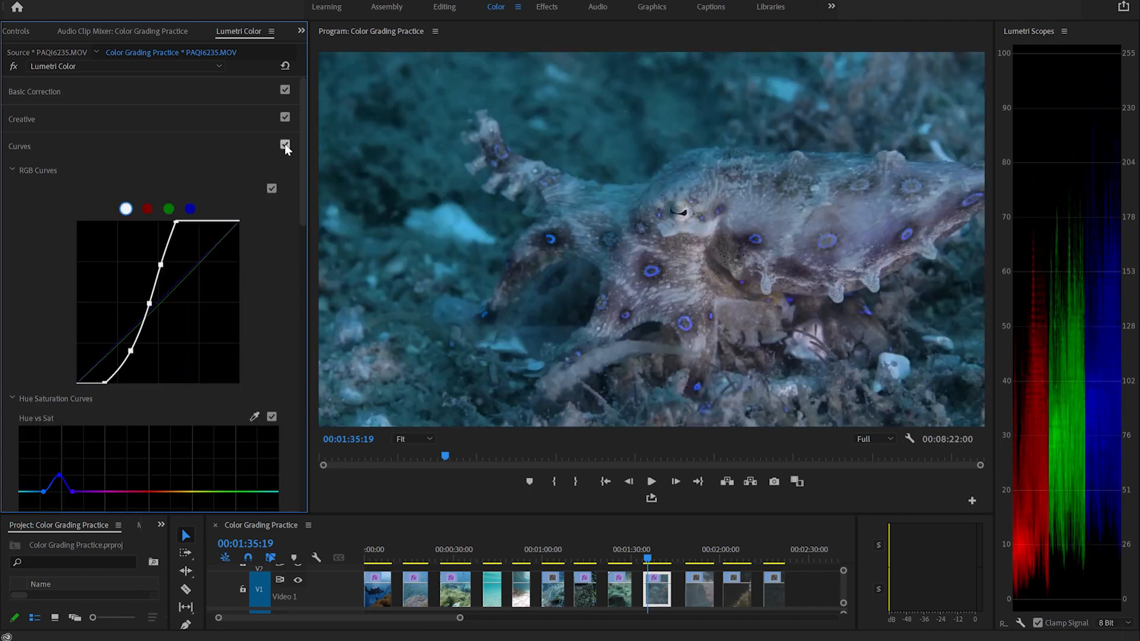
Go to the white sea creature clip PAQI7599.MOV and park the playhead at 00:02:03:18 with its RGB Curves in view.
key(Down)
key(Down)
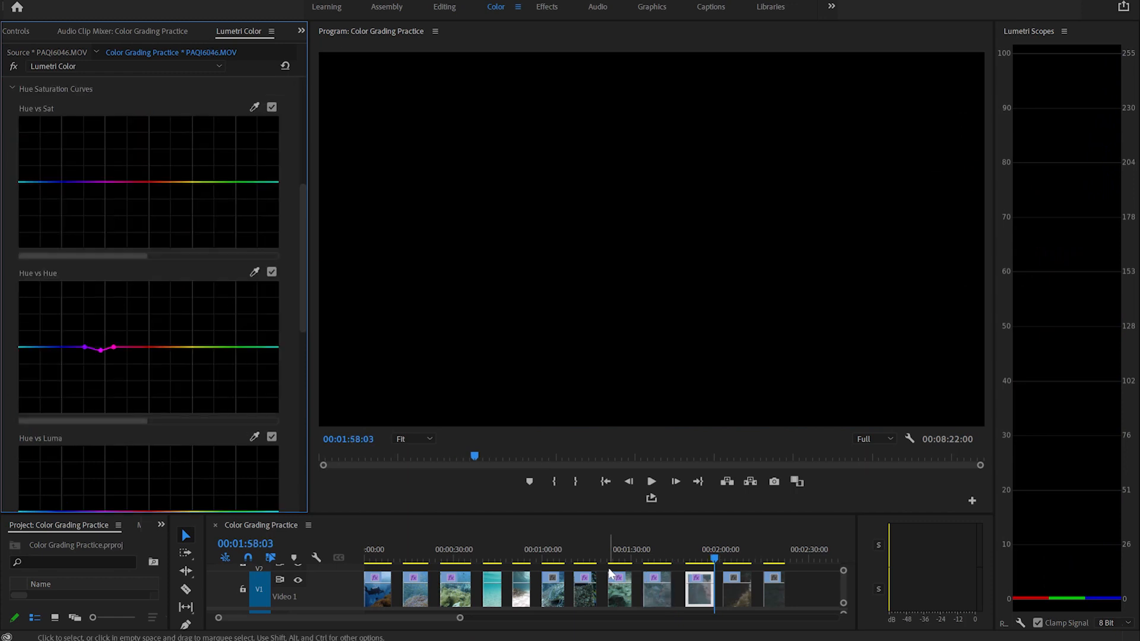
key(Down)
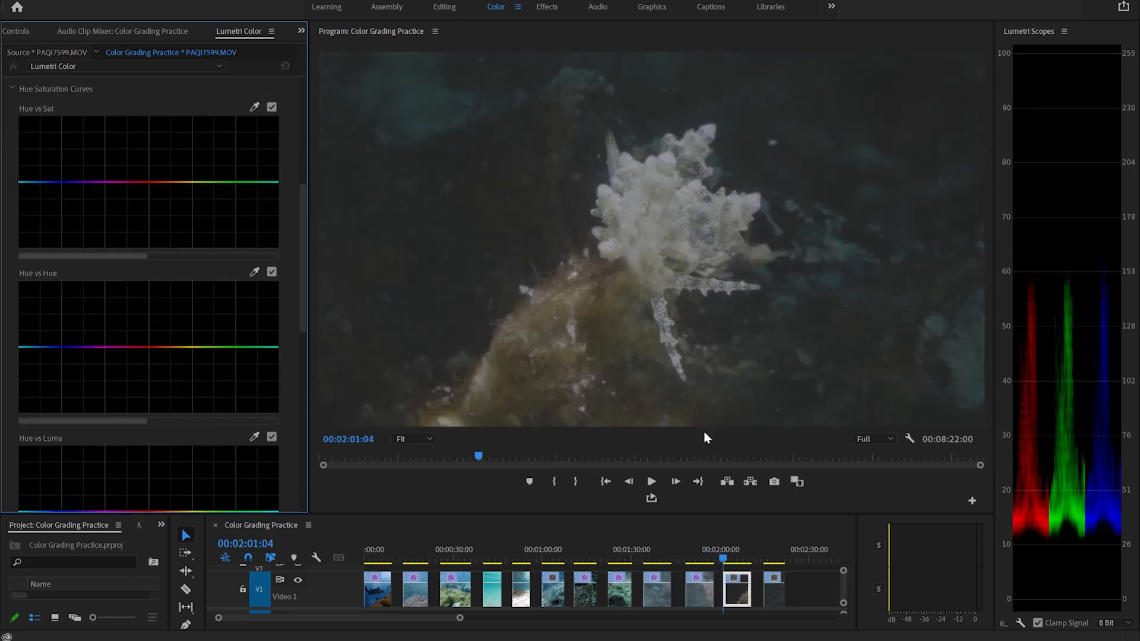
drag(726, 563, 735, 563)
drag(301, 233, 304, 127)
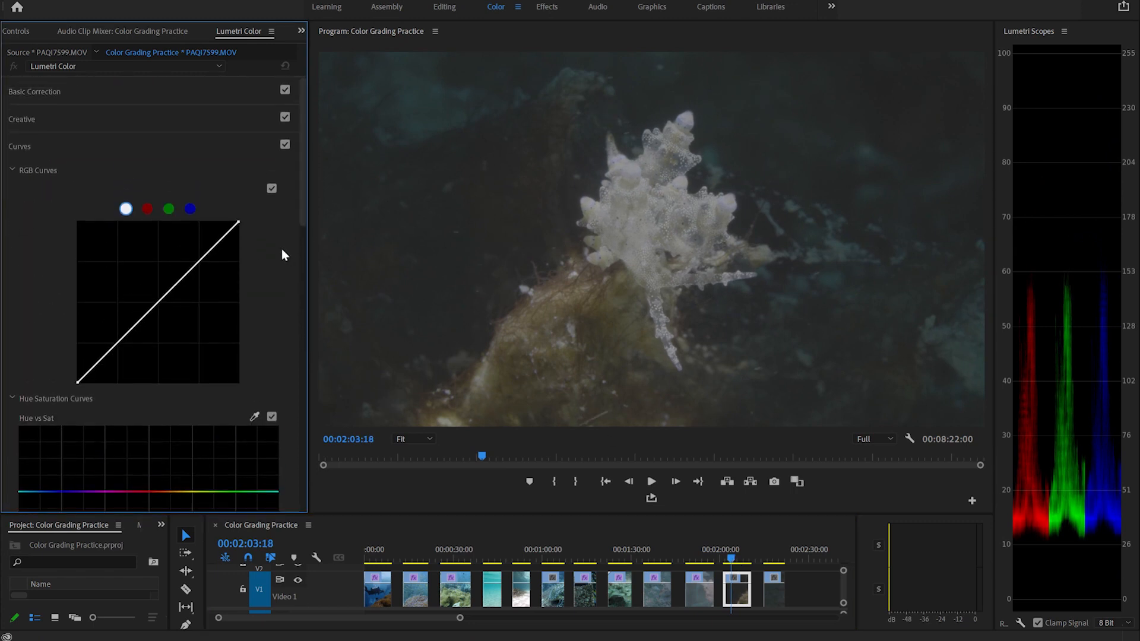
Stretch the clip's contrast by moving the master curve's white point about one-third inward and the black point about one-tenth inward.
drag(238, 224, 180, 221)
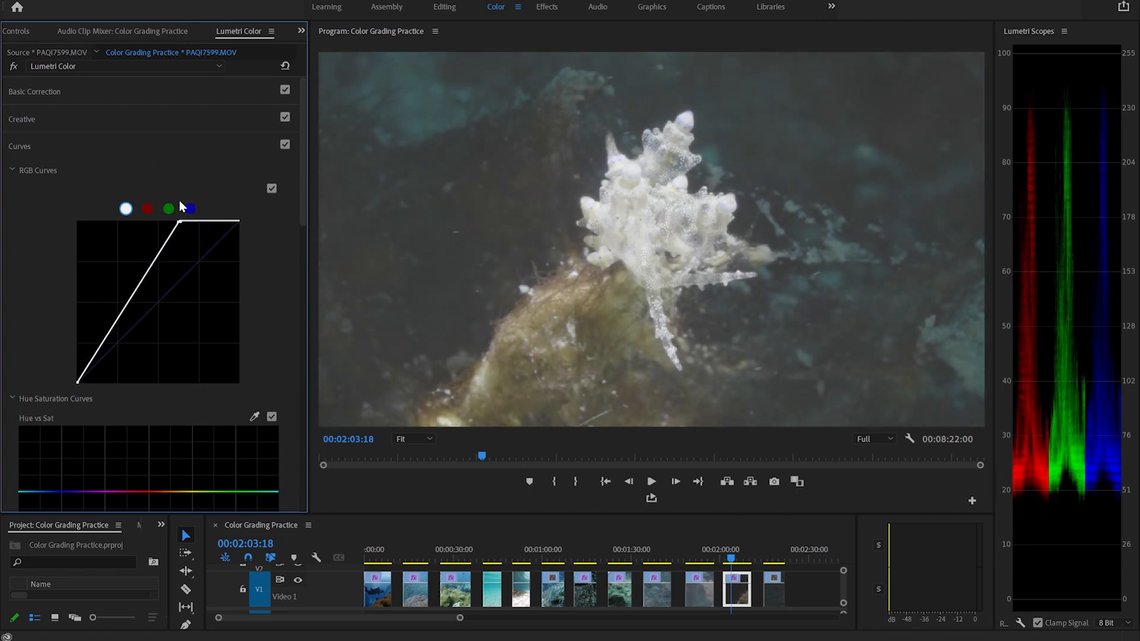
drag(77, 383, 93, 396)
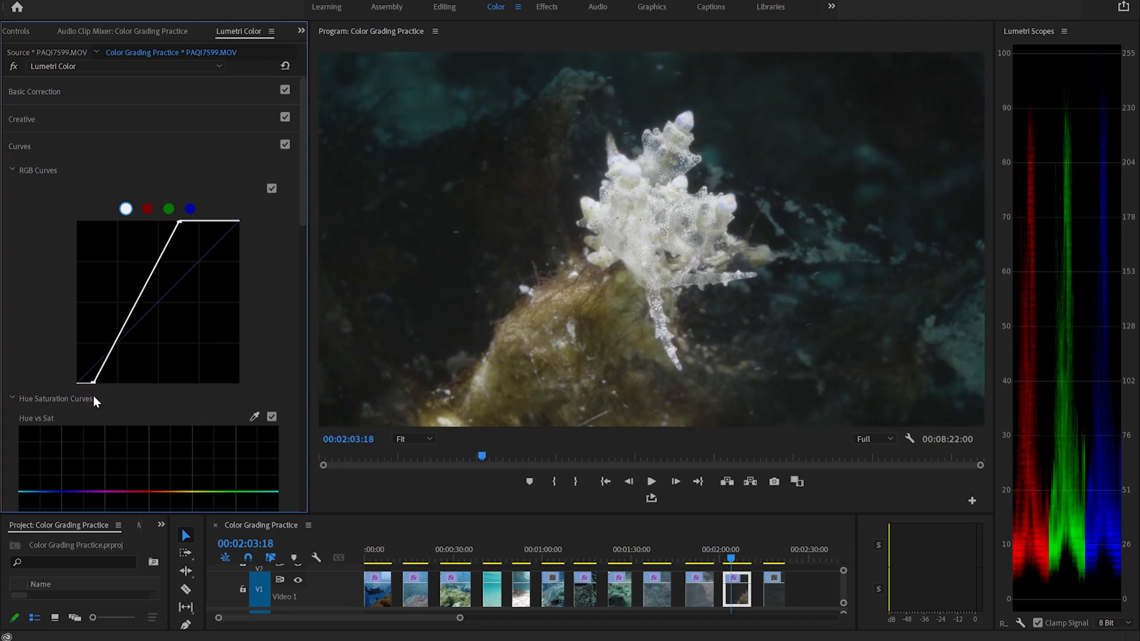
Reduce the green cast by adding a midpoint to the green curve and lowering it slightly below the diagonal.
click(169, 209)
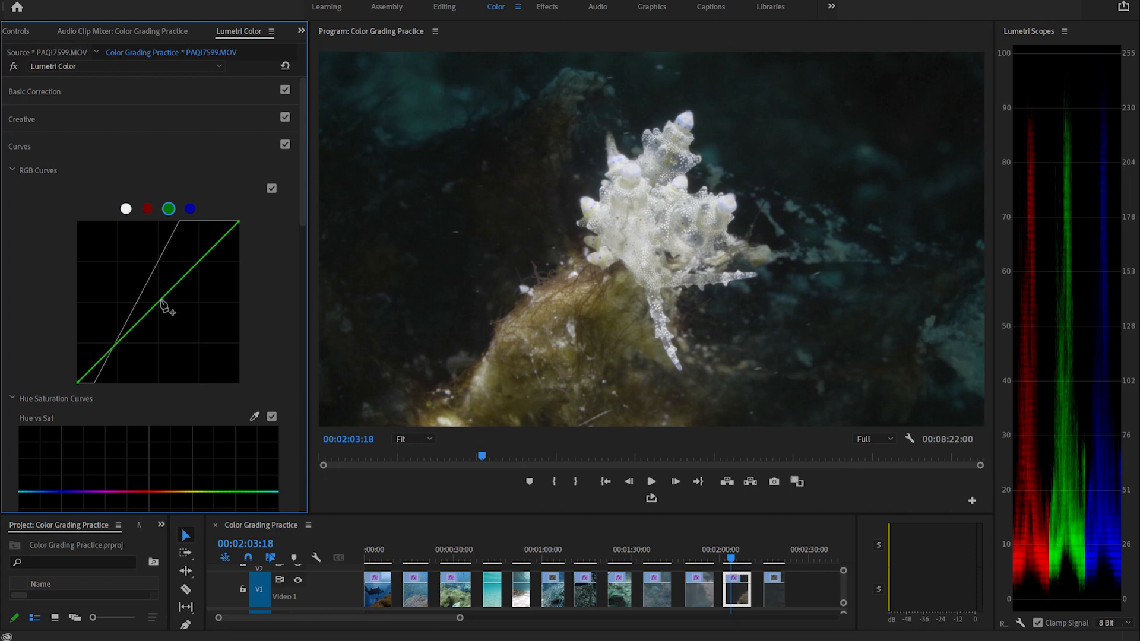
click(162, 302)
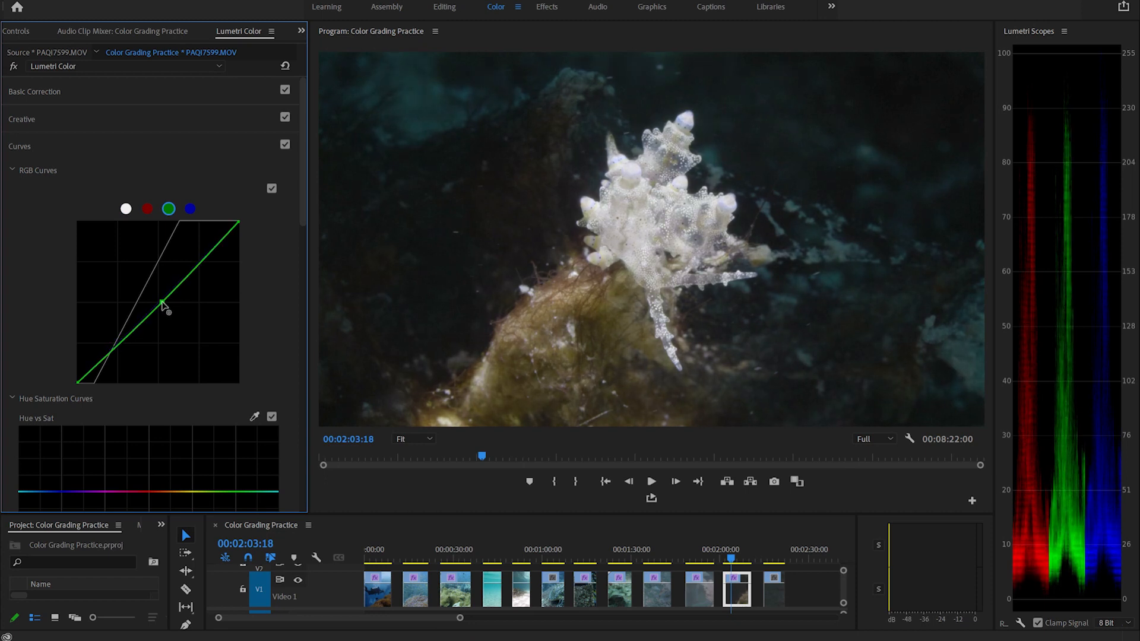
drag(161, 302, 164, 303)
Shape the master curve into a gentle S with a slightly lowered midpoint, a held highlight point and a lowered shadow point.
click(126, 209)
drag(138, 305, 158, 266)
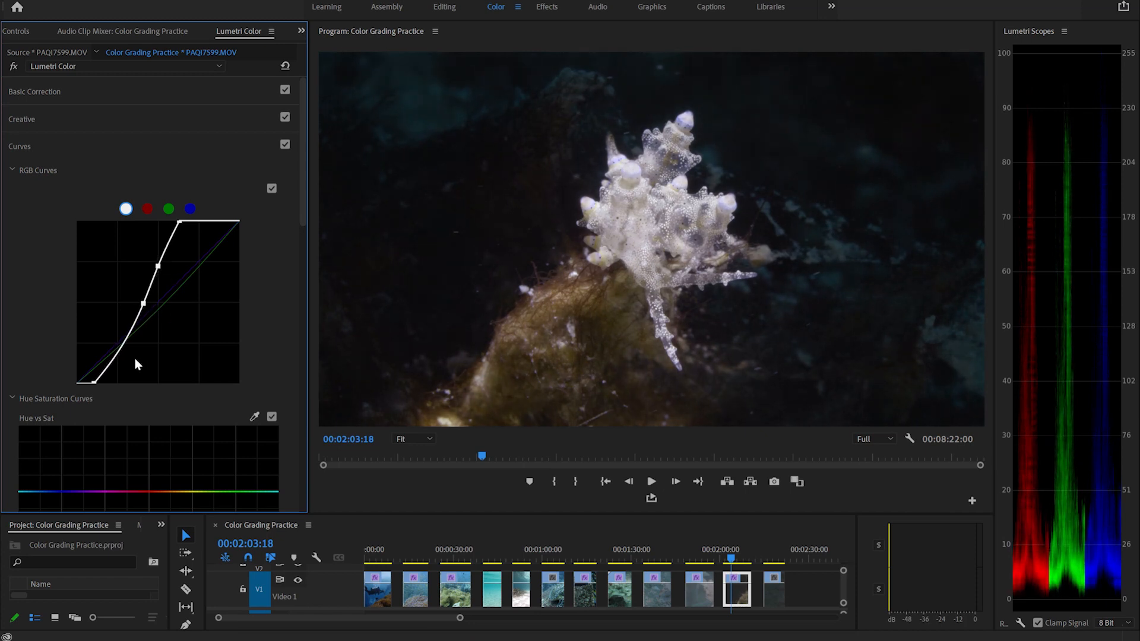
drag(121, 348, 124, 349)
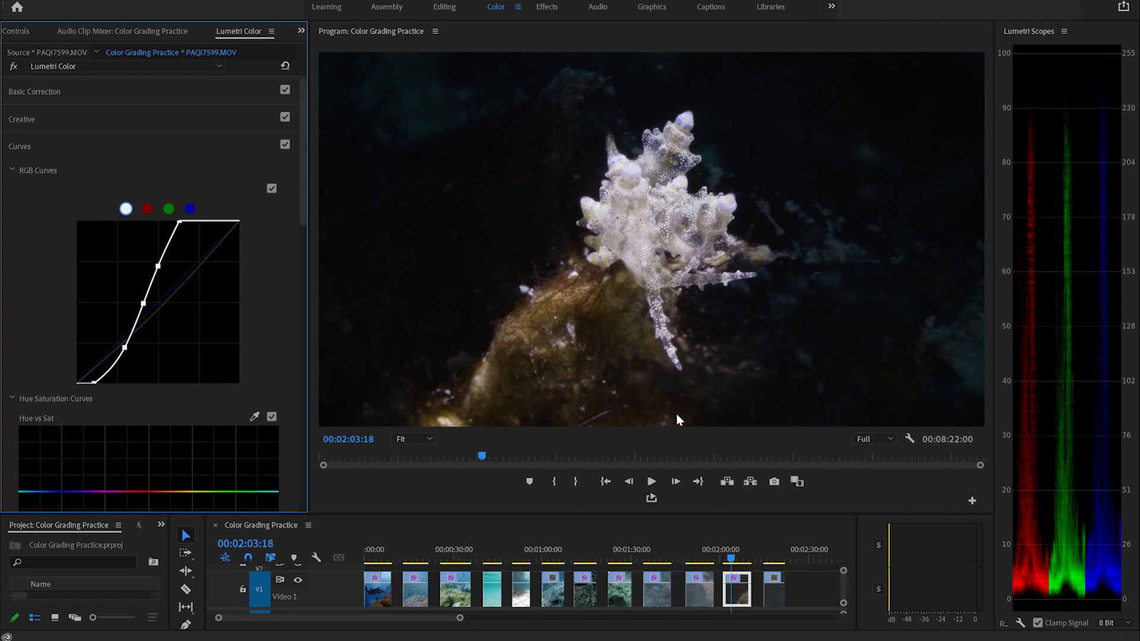
Play the graded sea creature clip and toggle the Curves section off and on to compare before and after.
key(space)
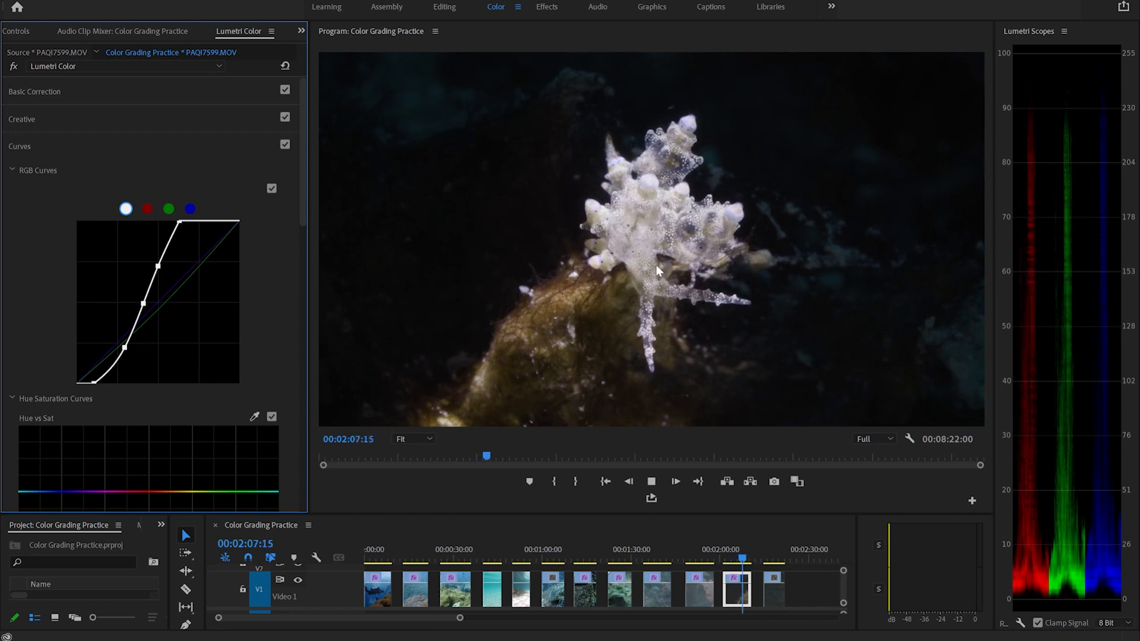
key(space)
click(285, 145)
click(285, 145)
click(285, 145)
click(284, 144)
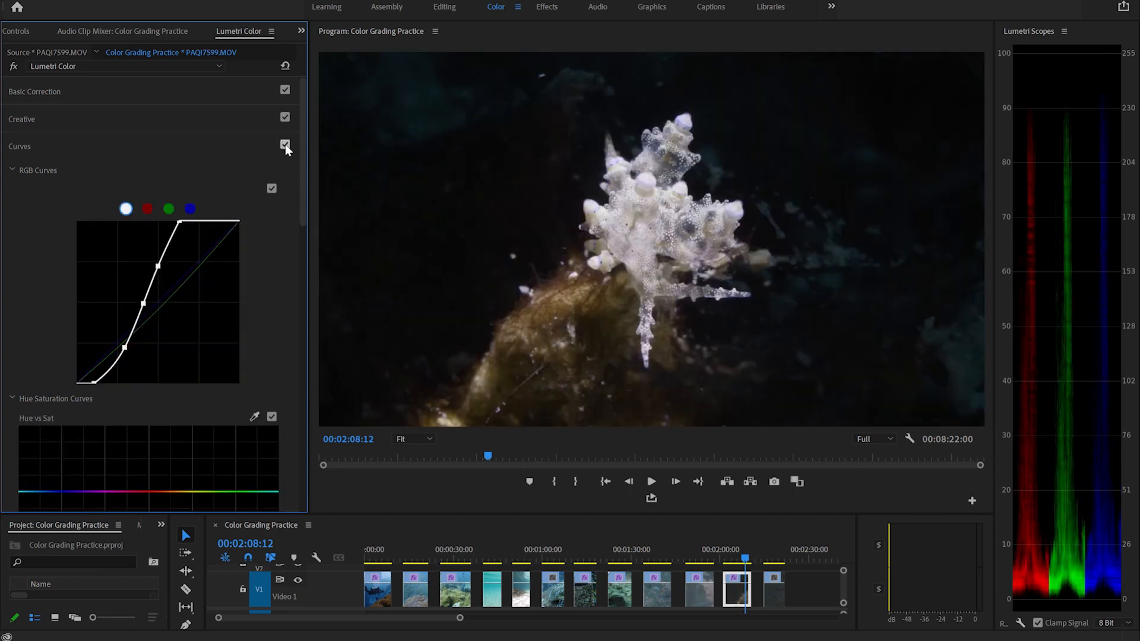
Go to the mantis shrimp clip PAQI6490.MOV, preview it and park the playhead at 00:02:18:09.
key(Down)
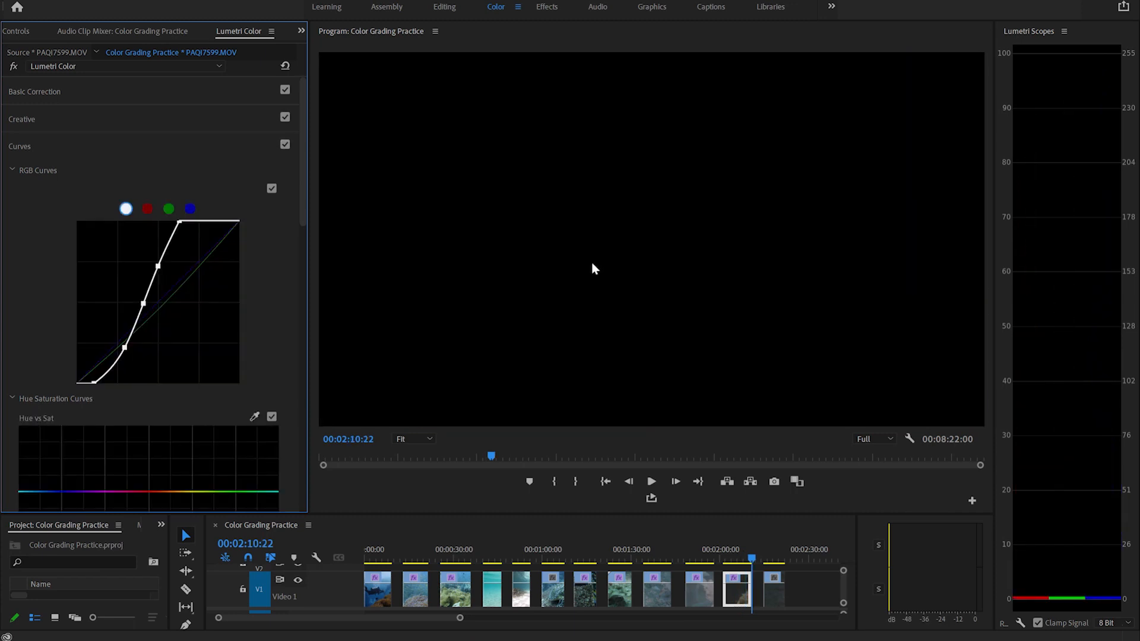
key(Down)
key(space)
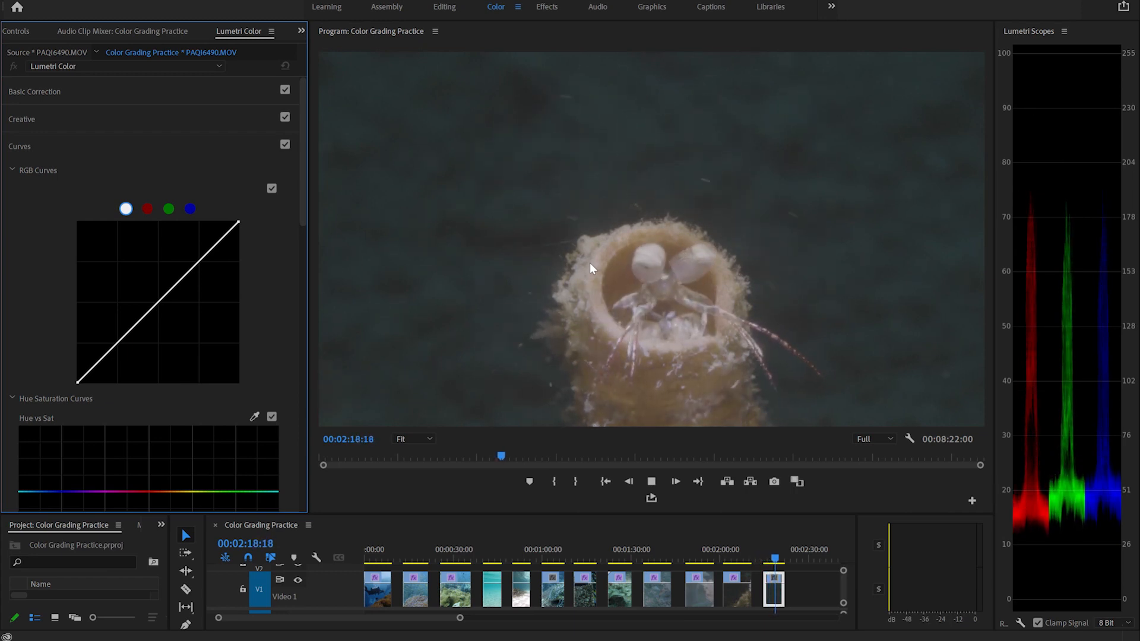
click(774, 556)
drag(774, 558, 774, 555)
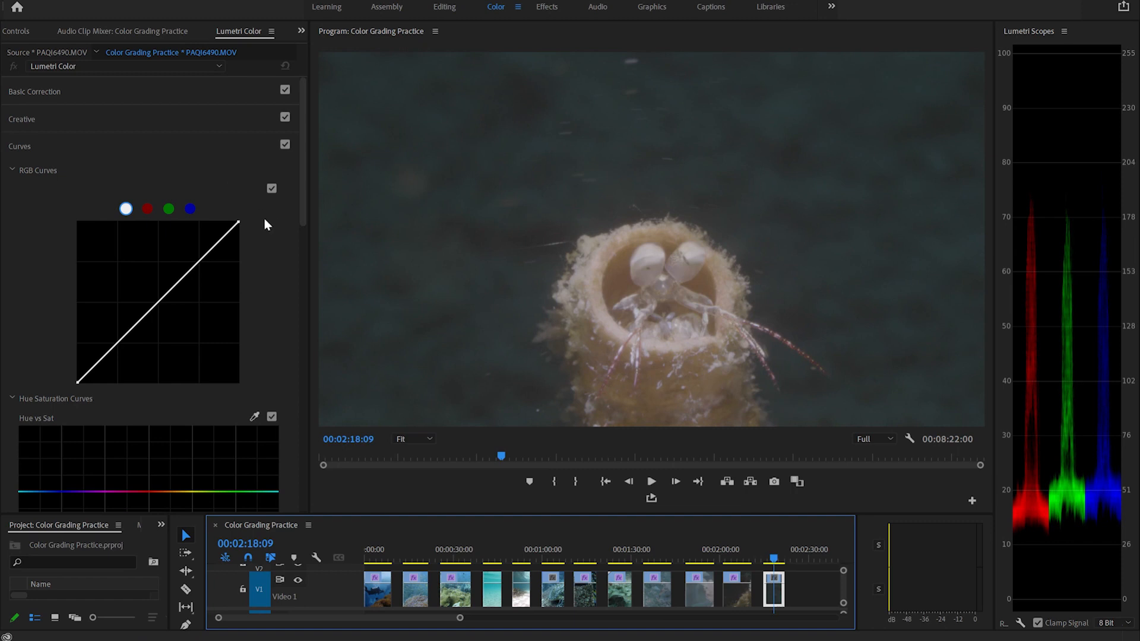
Move the master curve's white point about one-quarter and black point about one-eighth inward, and add a lowered midpoint to darken the midtones.
drag(238, 224, 202, 218)
drag(77, 383, 95, 399)
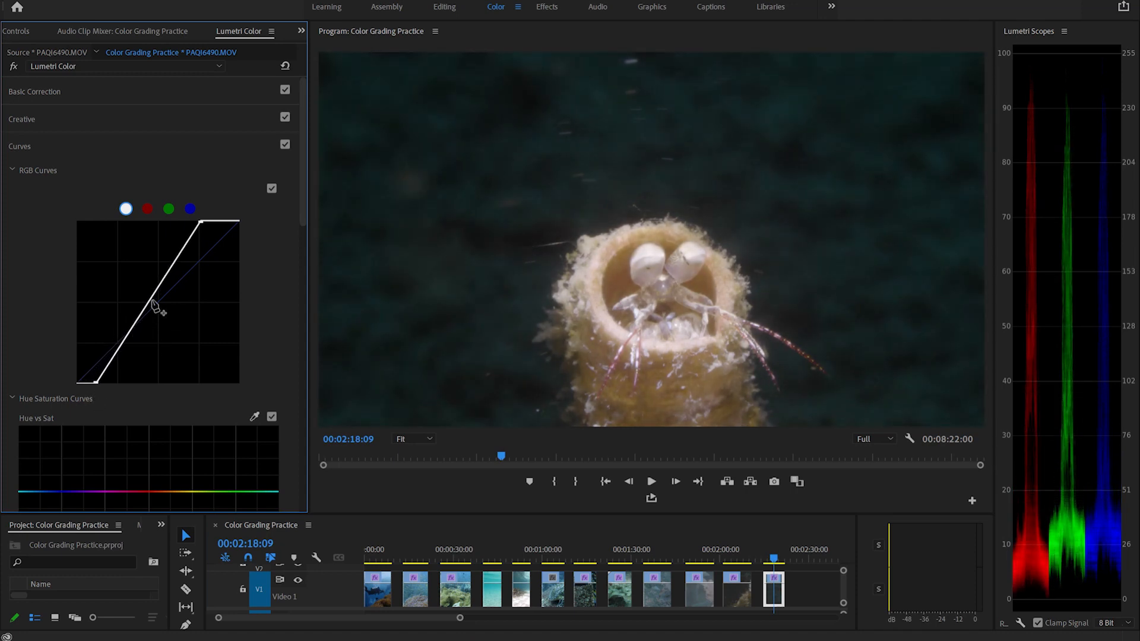
drag(153, 299, 162, 304)
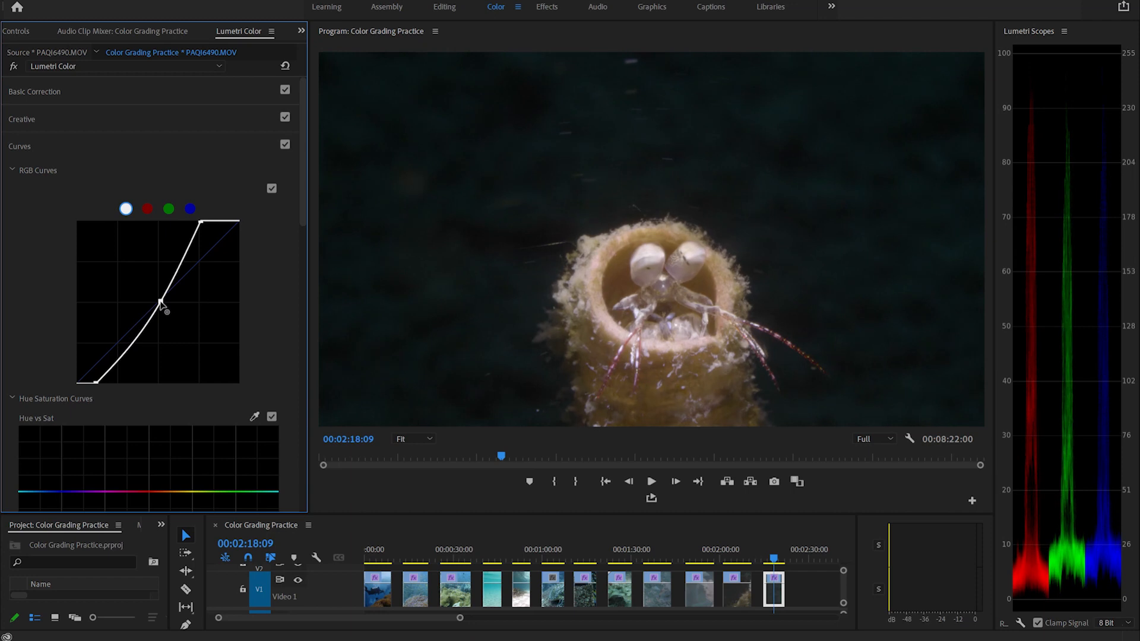
Form a strong S on the master curve by fine-tuning a raised highlight point and a lowered shadow point that darkens the background.
drag(181, 265, 175, 262)
drag(138, 353, 139, 357)
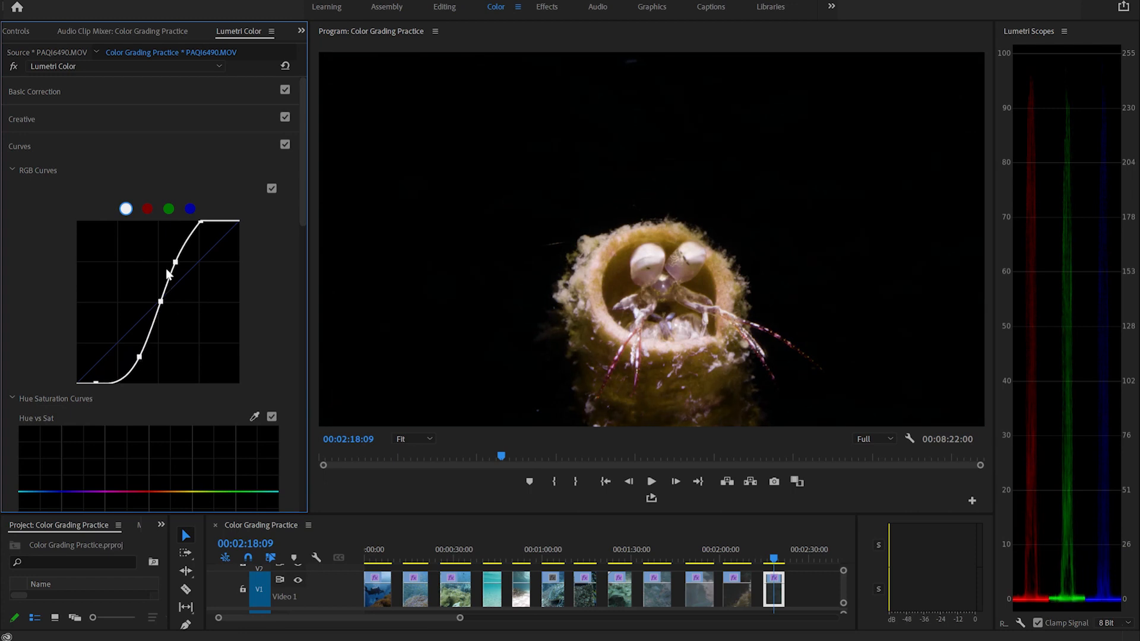
drag(175, 263, 177, 259)
drag(161, 301, 165, 305)
key(ctrl+z)
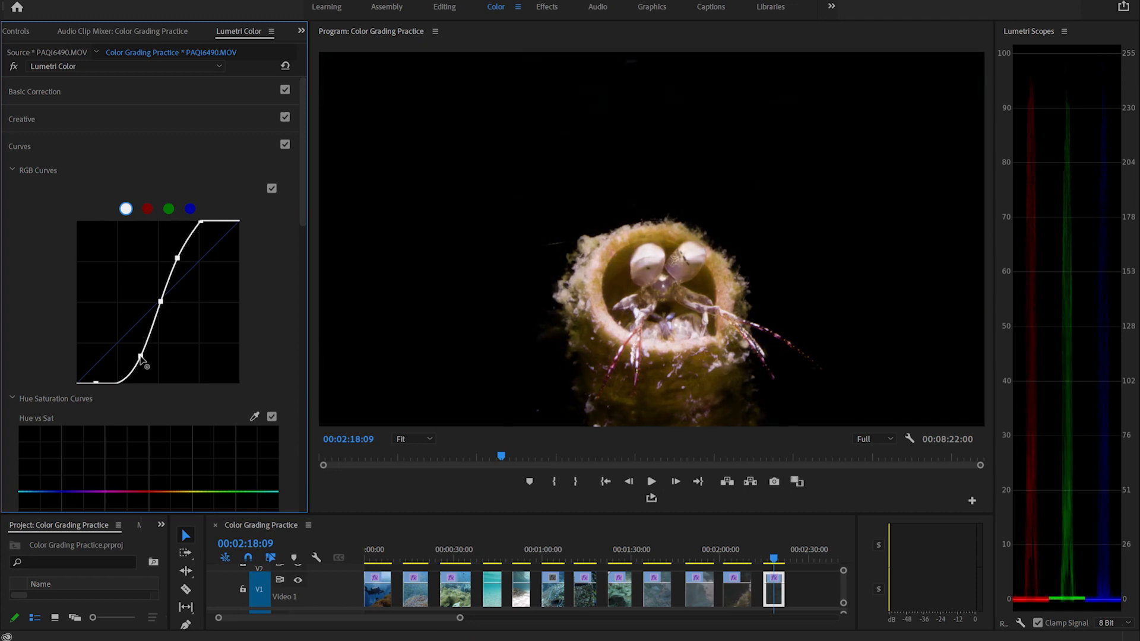
drag(139, 356, 141, 356)
Add a midpoint to the mantis shrimp clip's green curve and lower it slightly below the diagonal.
click(170, 208)
click(159, 303)
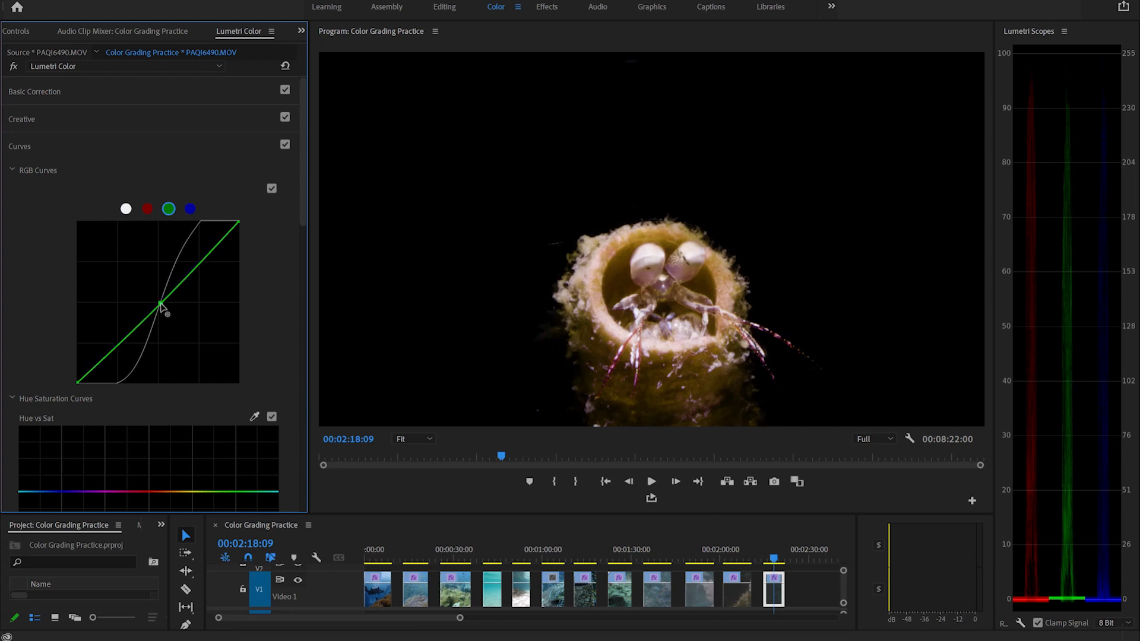
Review the graded mantis shrimp clip and return the playhead to the first clip PAQI5172.MOV at 00:00:01:20.
key(space)
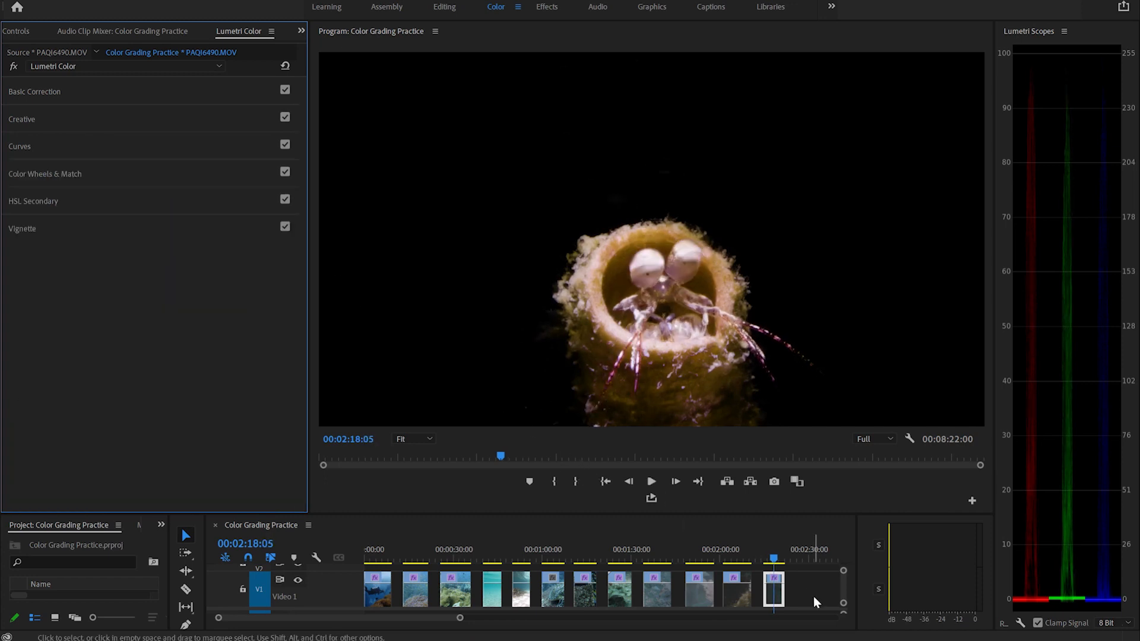
click(778, 560)
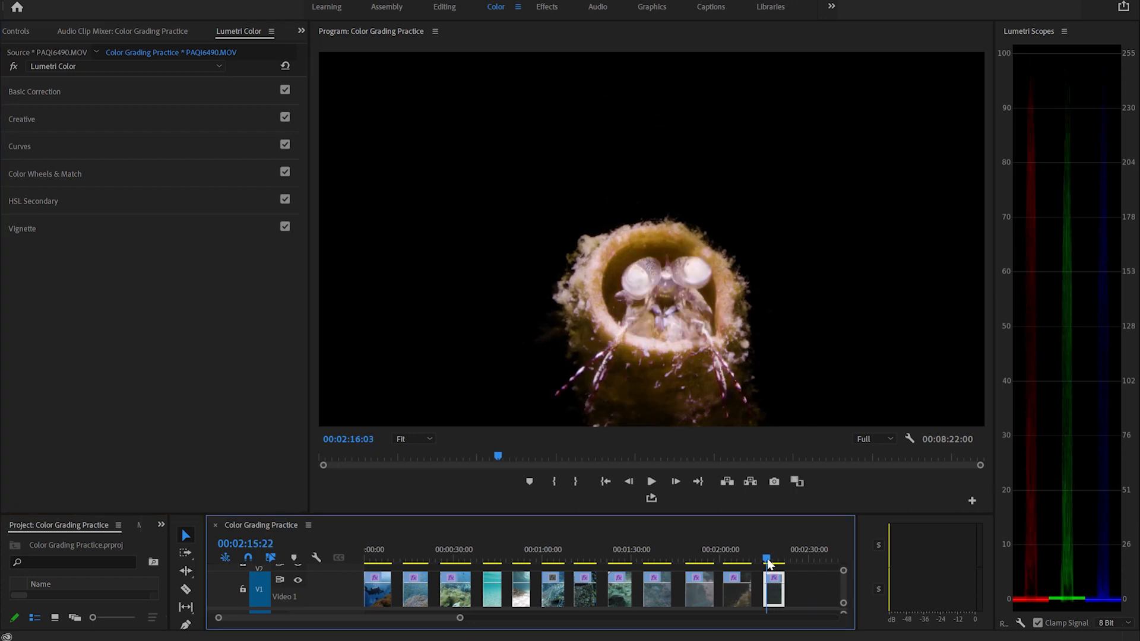
click(367, 561)
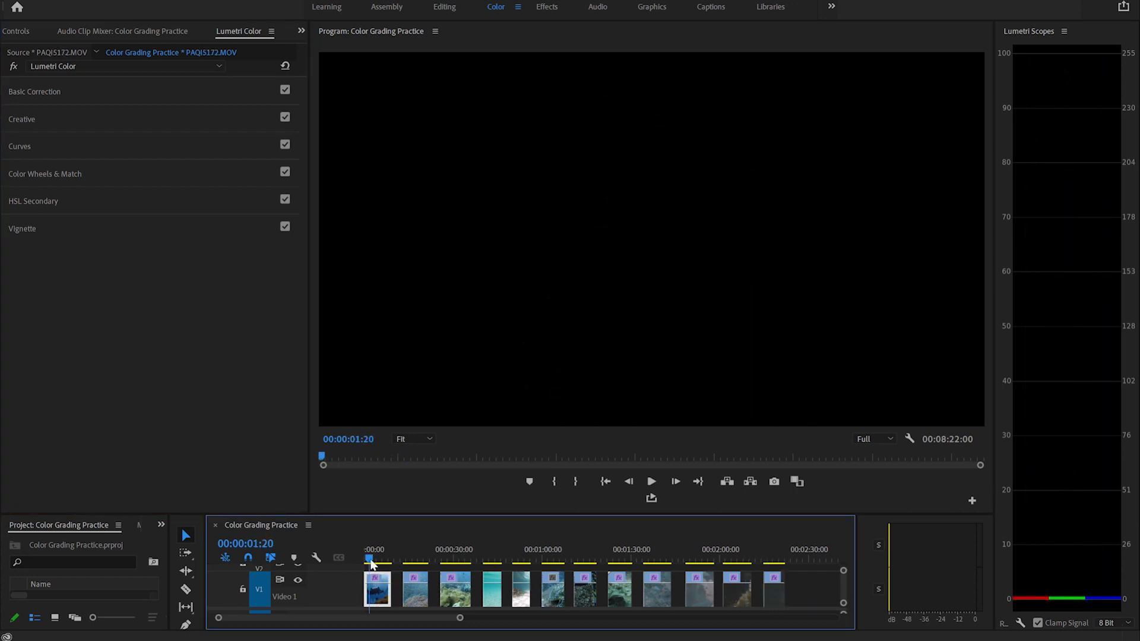